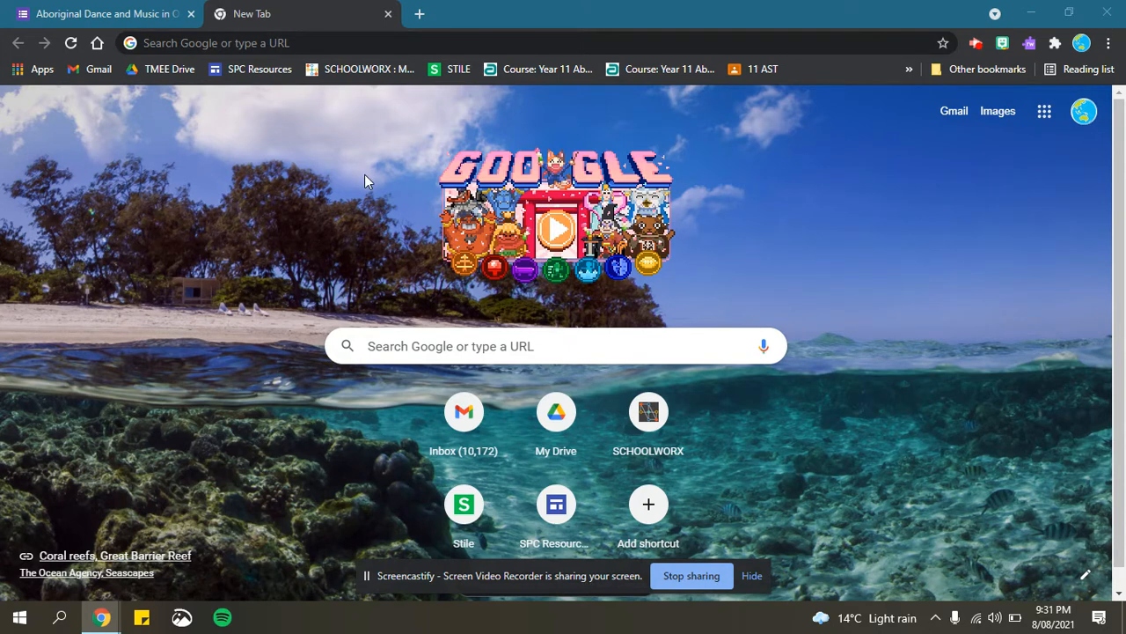
# Open Google Forms from the Google apps list and start a new blank form
pyautogui.click(1044, 112)
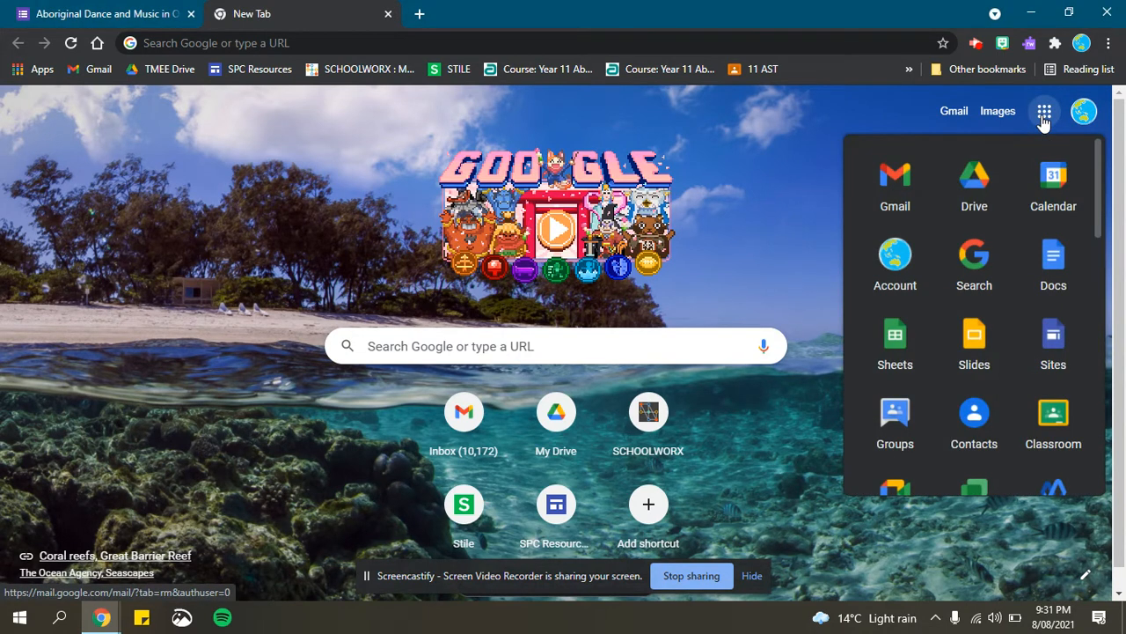
pyautogui.click(1043, 121)
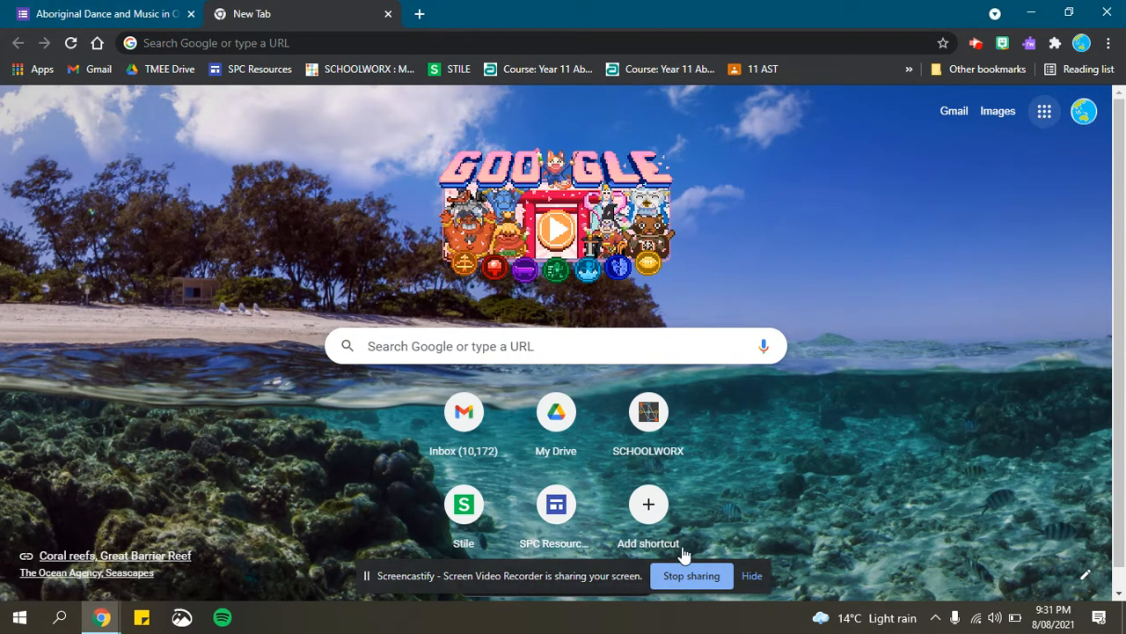
pyautogui.click(1045, 121)
pyautogui.scroll(-3, 999, 365)
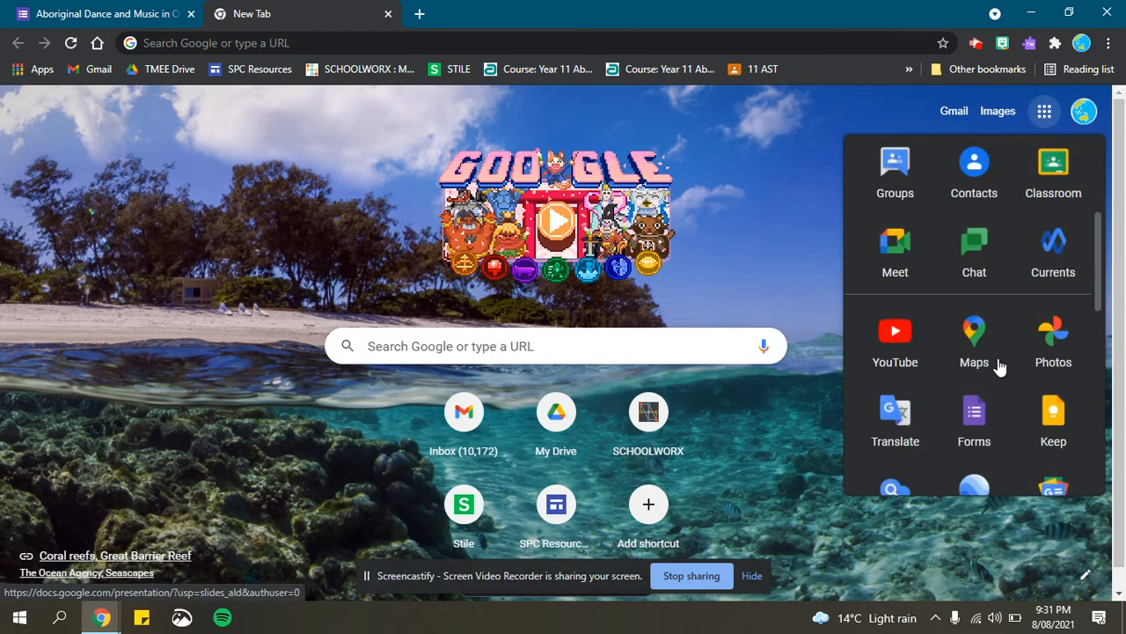
pyautogui.scroll(-2, 999, 366)
pyautogui.click(984, 308)
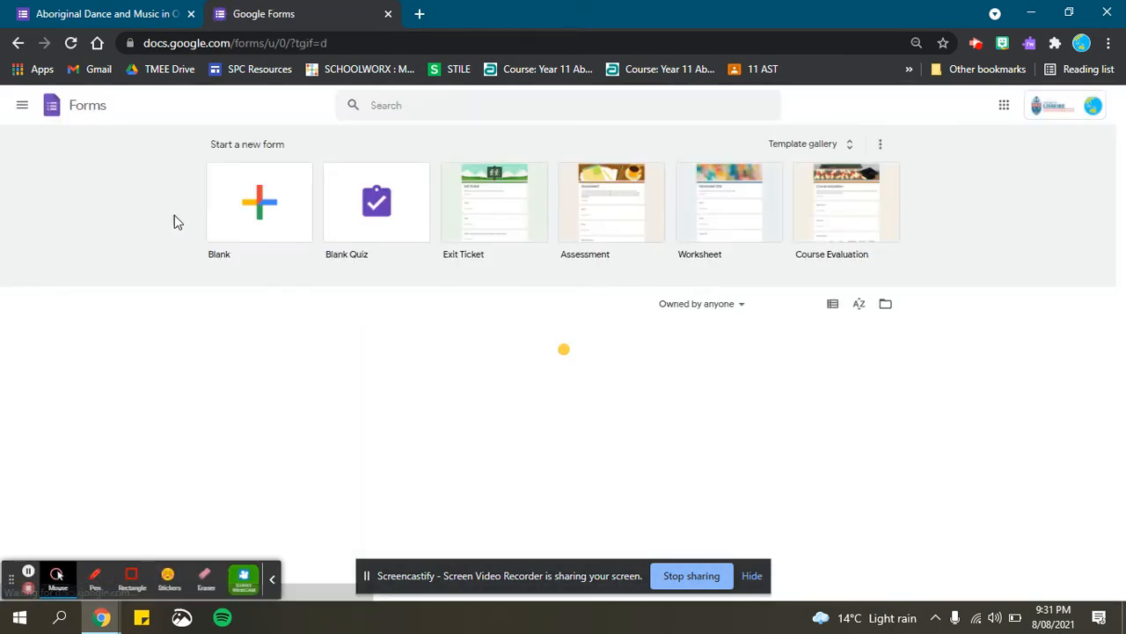
pyautogui.click(250, 209)
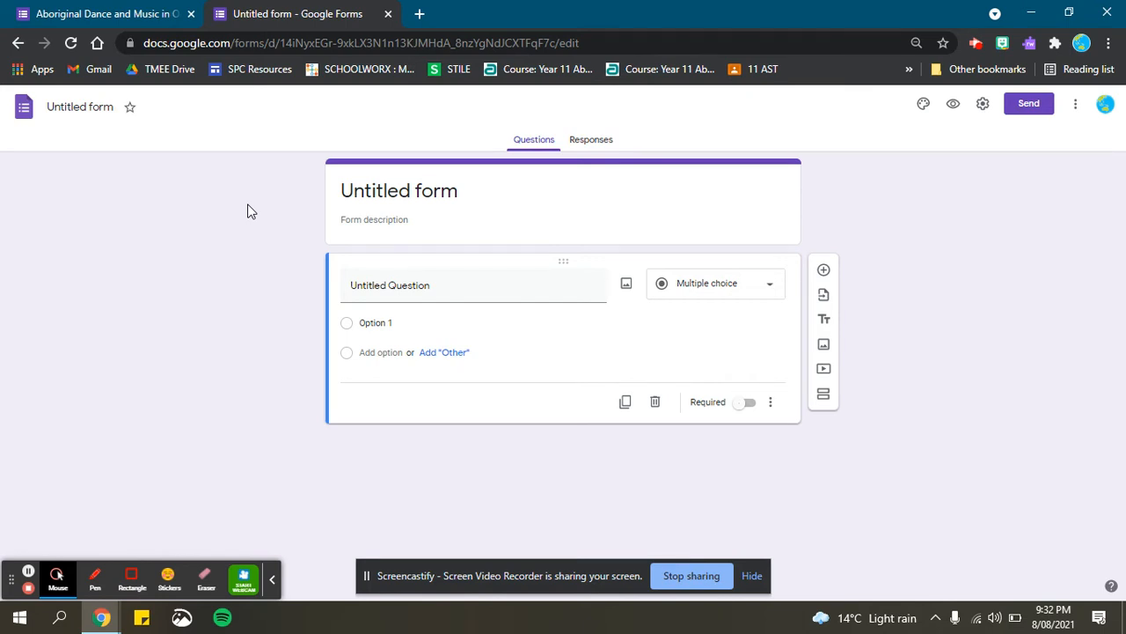
# Title the new form "Local Language" and place the cursor in its description
pyautogui.click(416, 193)
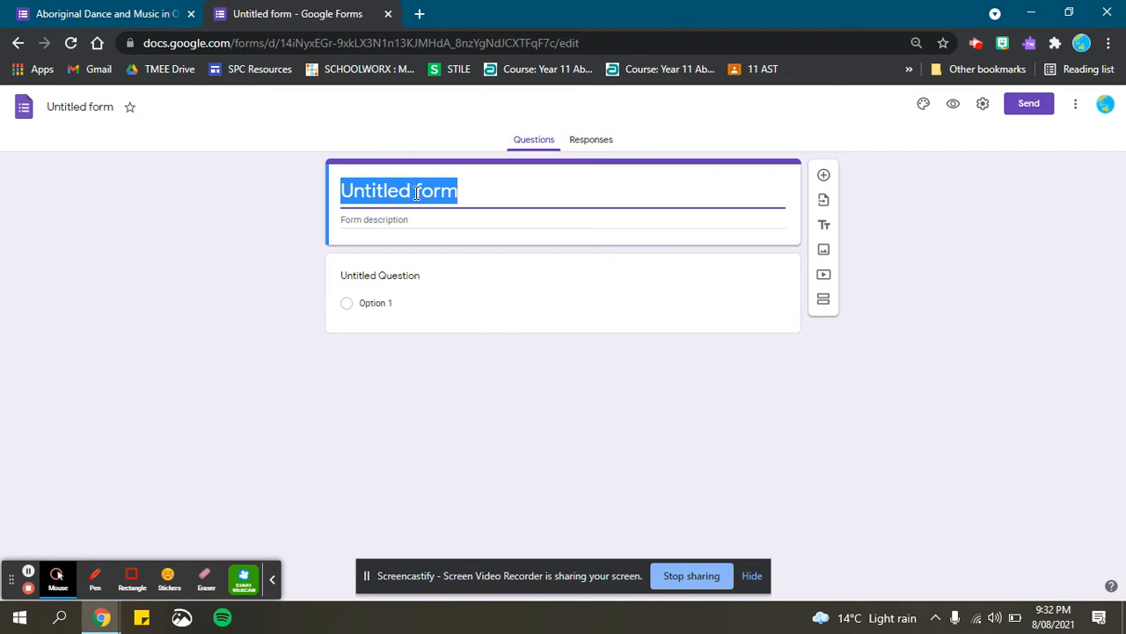
pyautogui.write('Local ')
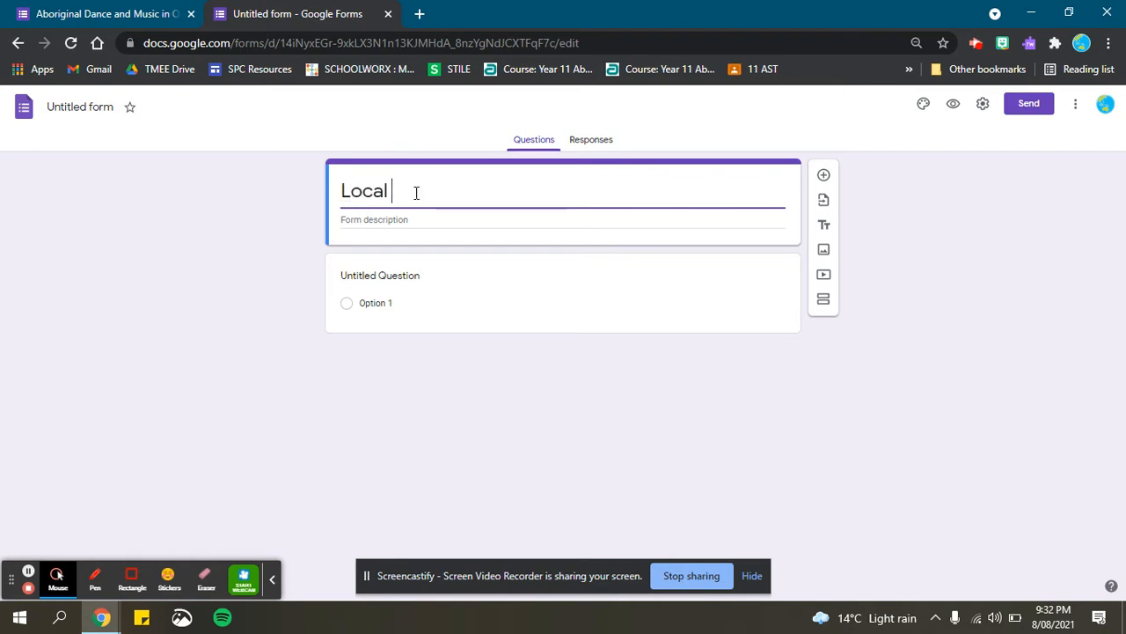
pyautogui.write('Language')
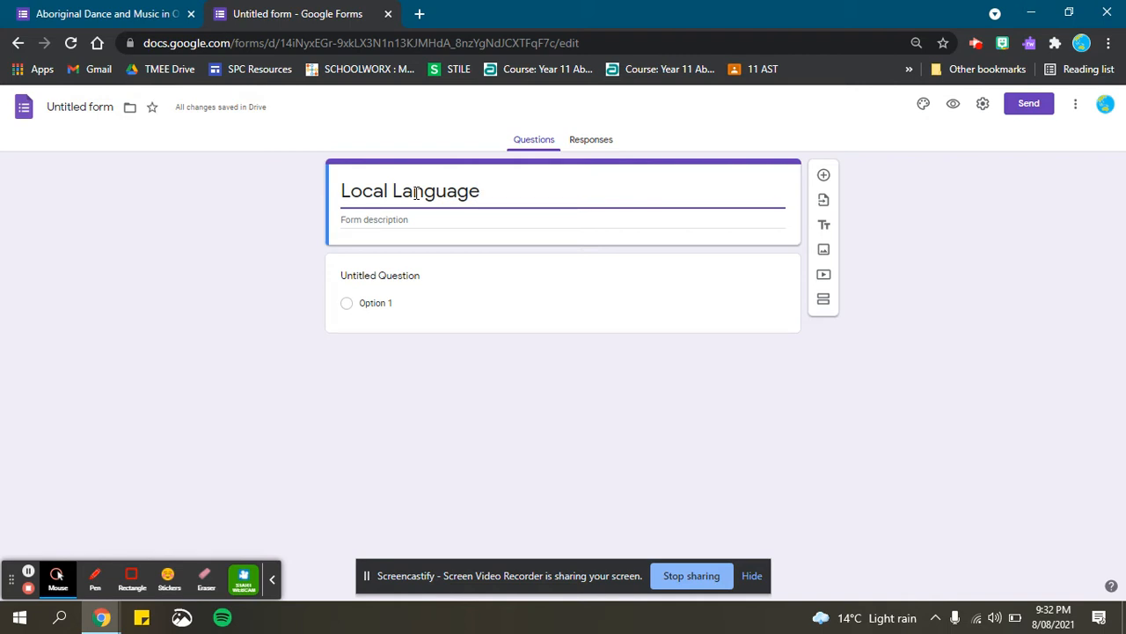
pyautogui.click(365, 222)
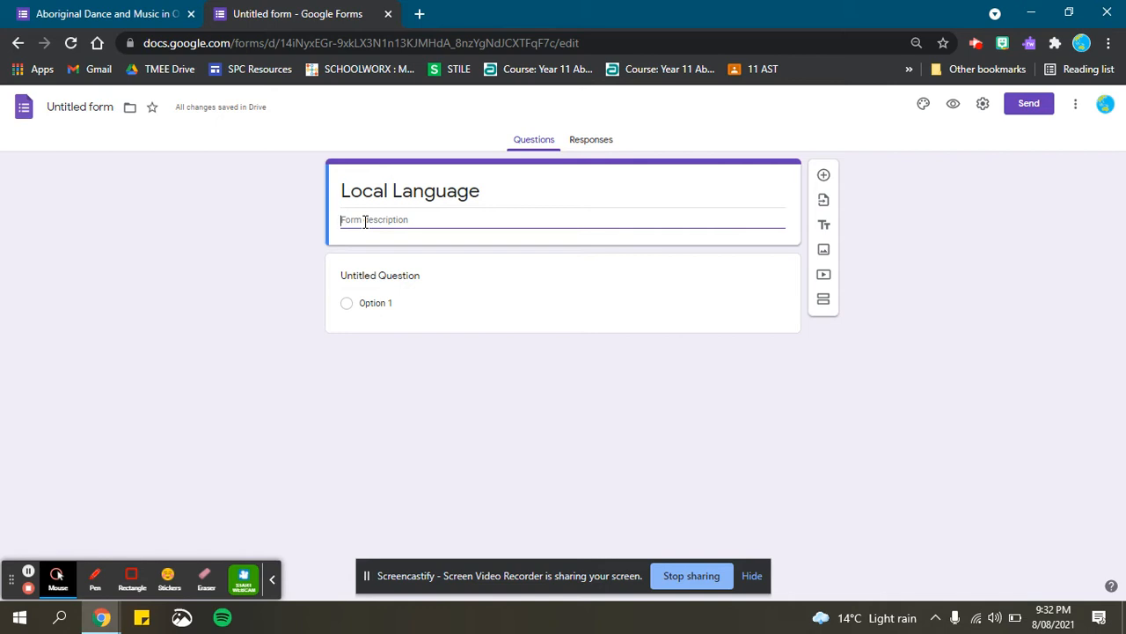
# Examine the header image, description and focus question of the existing "Aboriginal Dance and Music in Orange" form
pyautogui.click(54, 13)
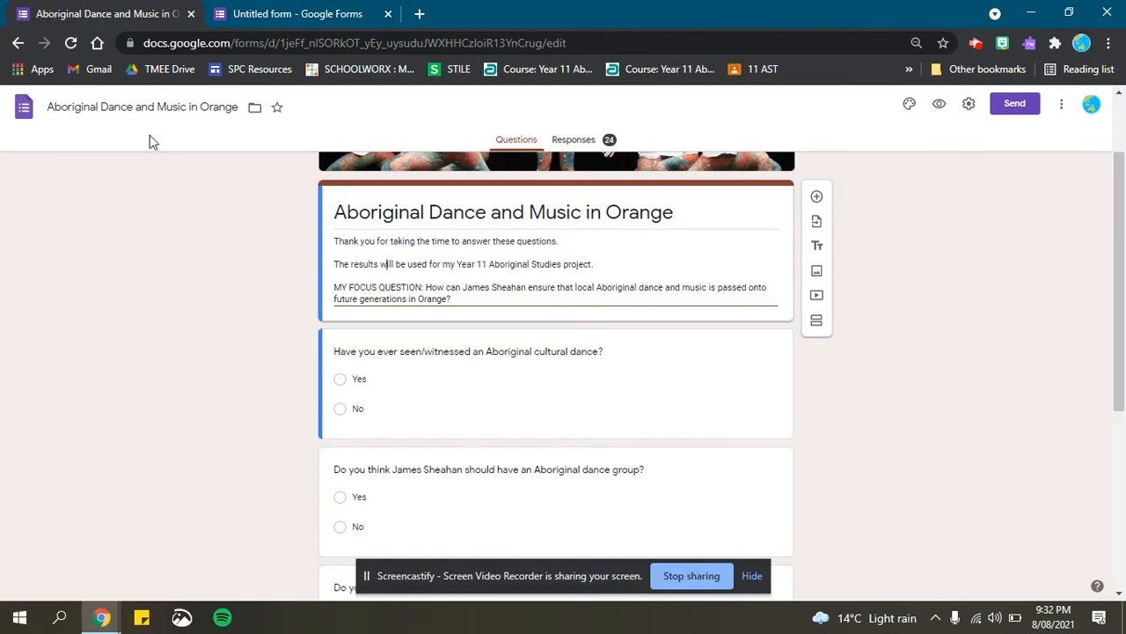
pyautogui.scroll(2, 274, 379)
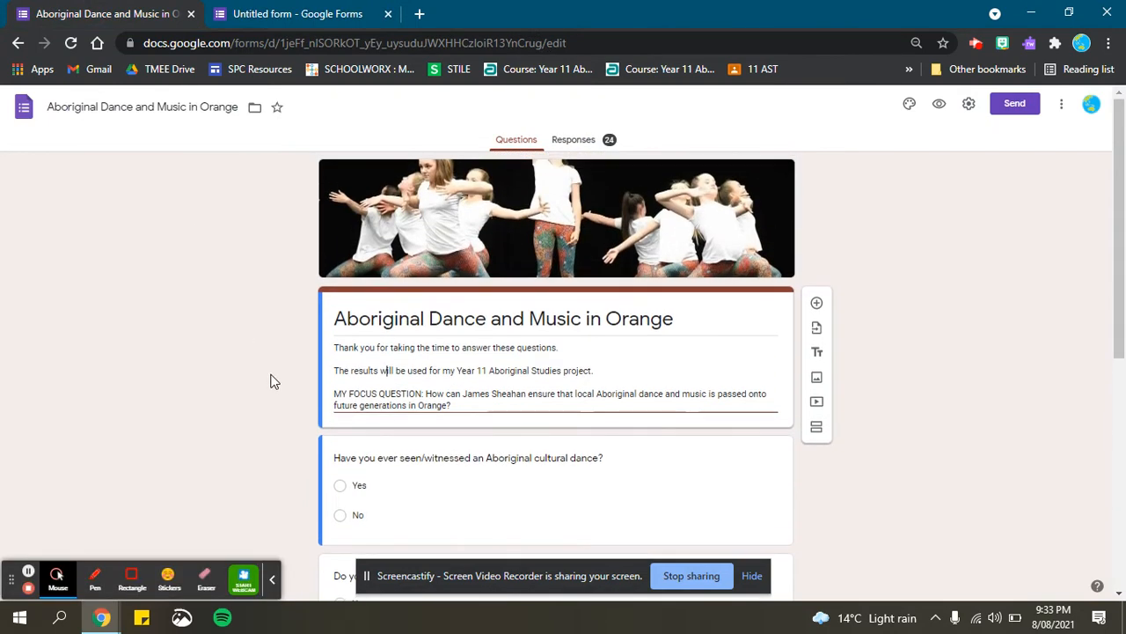
pyautogui.scroll(-1, 274, 382)
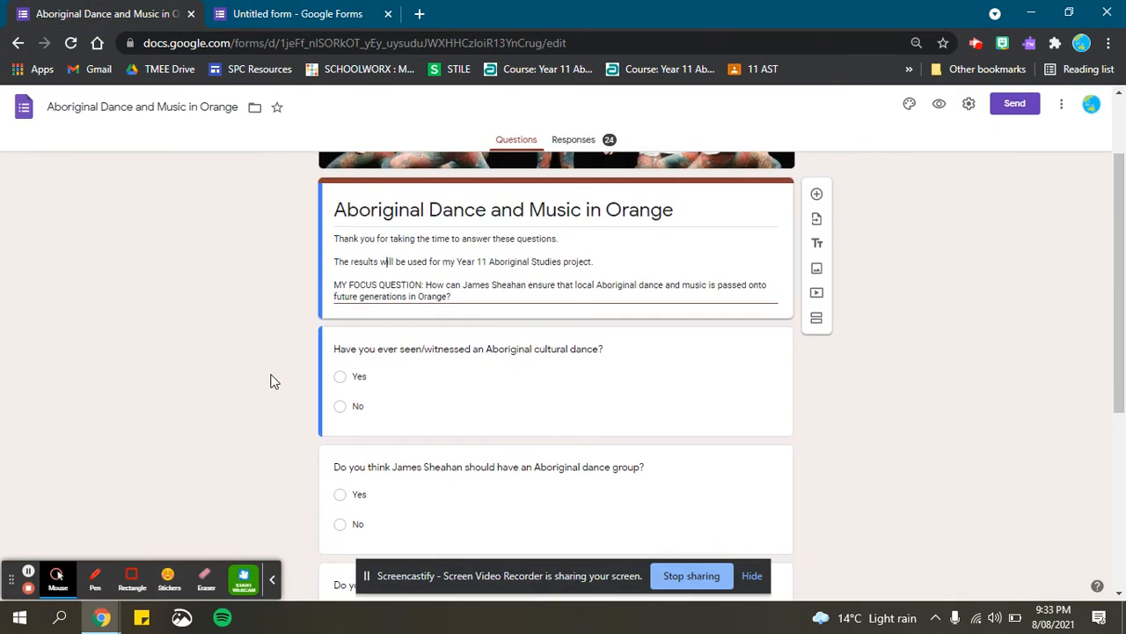
pyautogui.moveTo(467, 296); pyautogui.dragTo(340, 282)
pyautogui.click(450, 253)
pyautogui.click(341, 284)
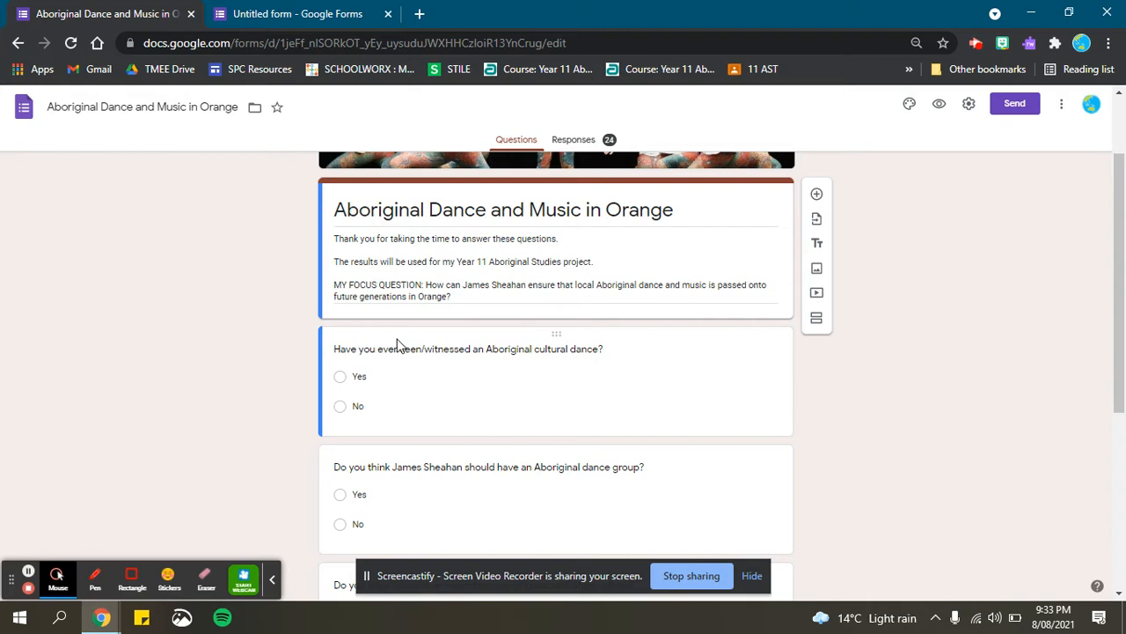
# Return to the Local Language form and set the first question's type to Multiple choice
pyautogui.click(312, 10)
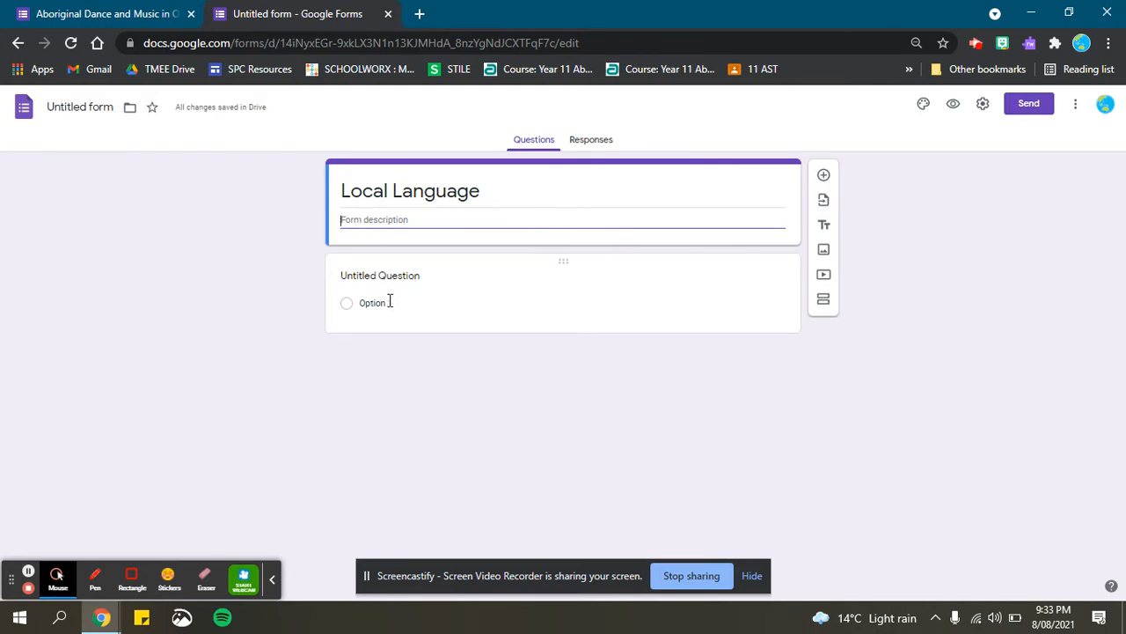
pyautogui.click(424, 285)
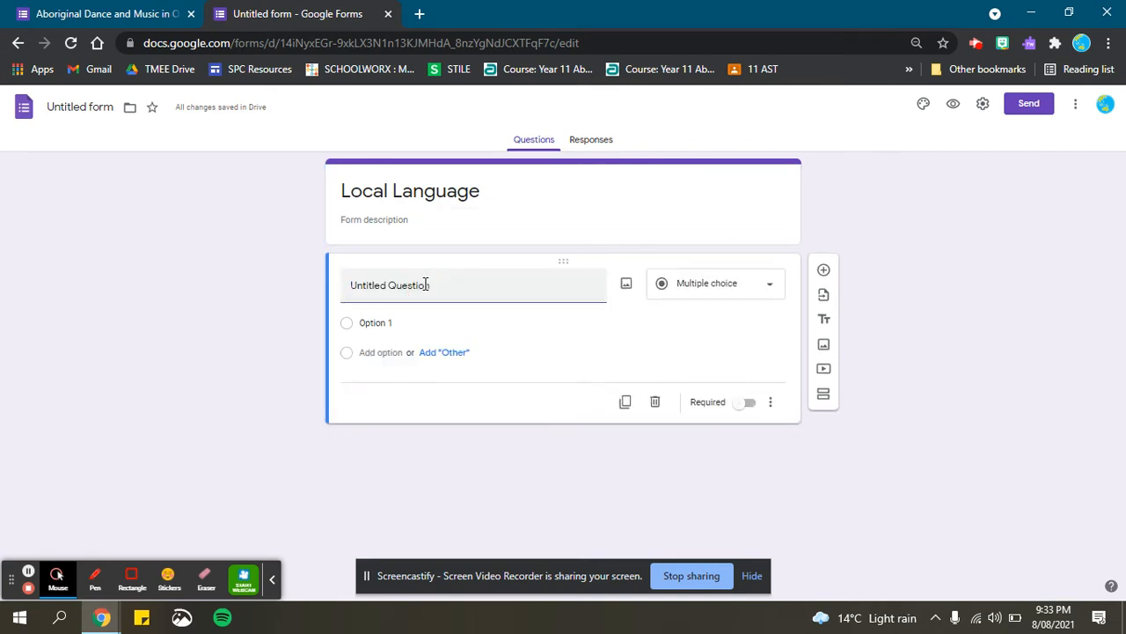
pyautogui.click(746, 294)
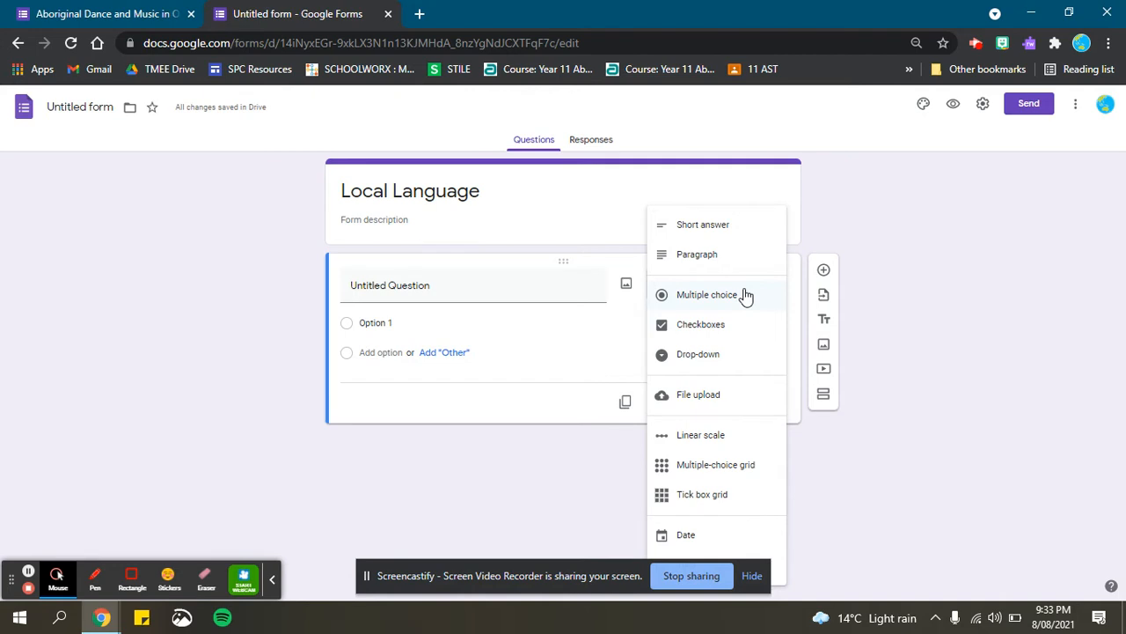
pyautogui.click(886, 241)
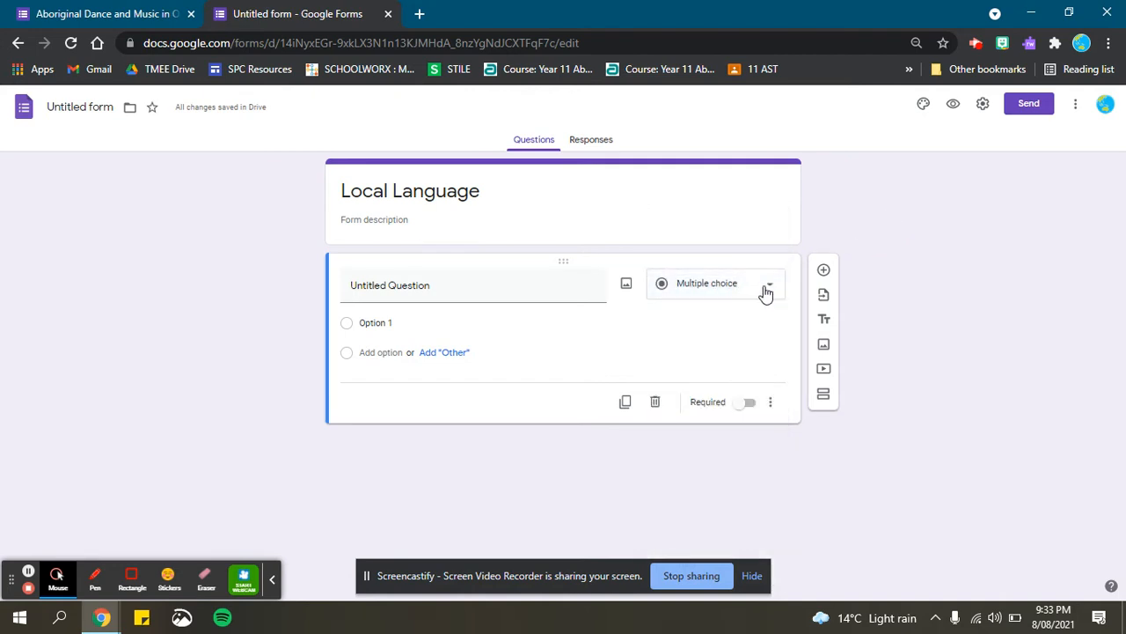
pyautogui.click(767, 293)
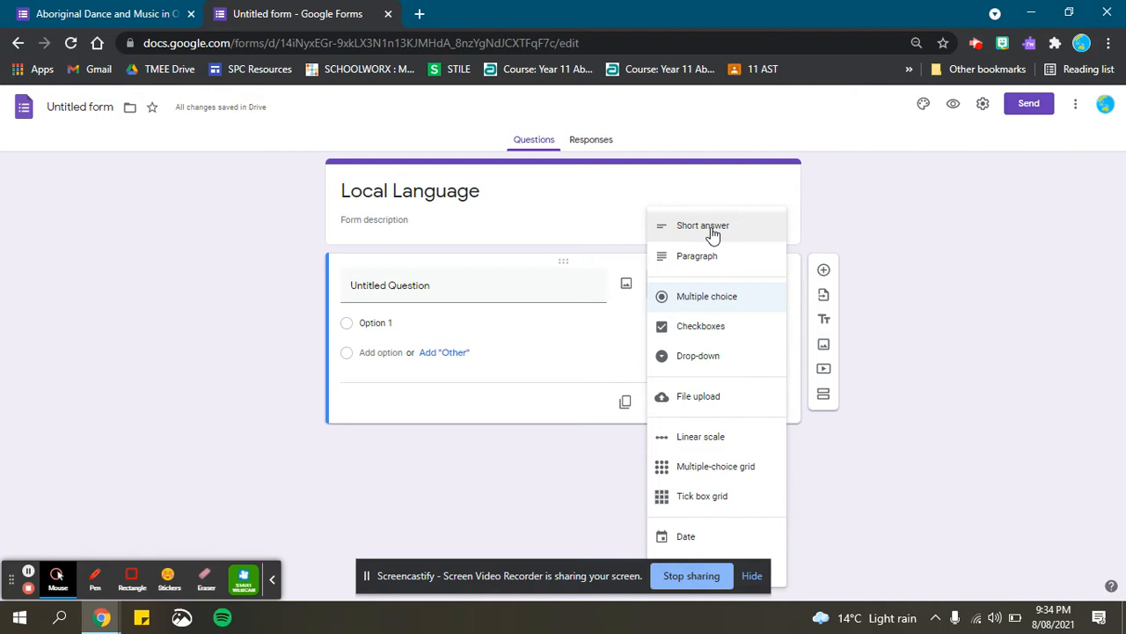
pyautogui.click(709, 301)
# Enter "Have you heard local Aboriginal language being used?" as the first question
pyautogui.click(518, 292)
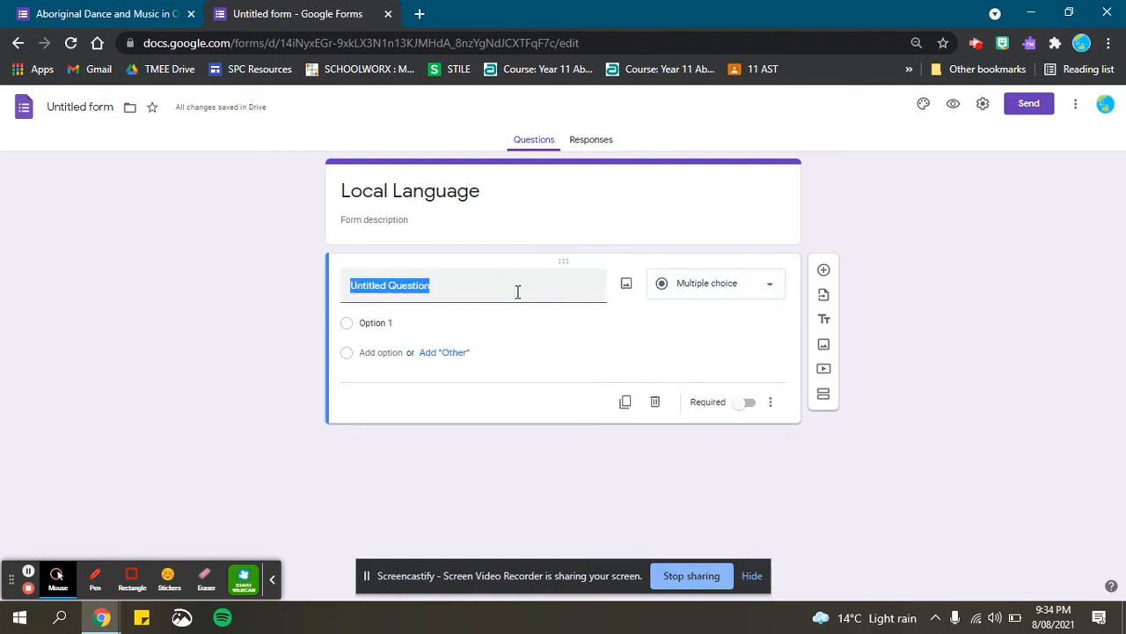
pyautogui.write('Hav')
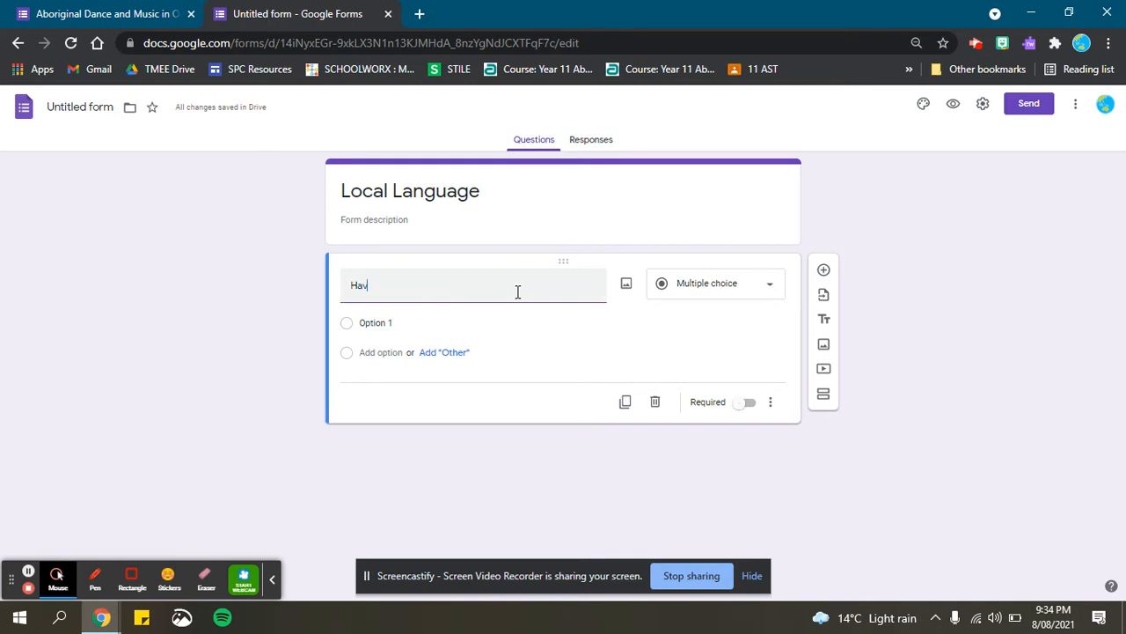
pyautogui.write('e you he')
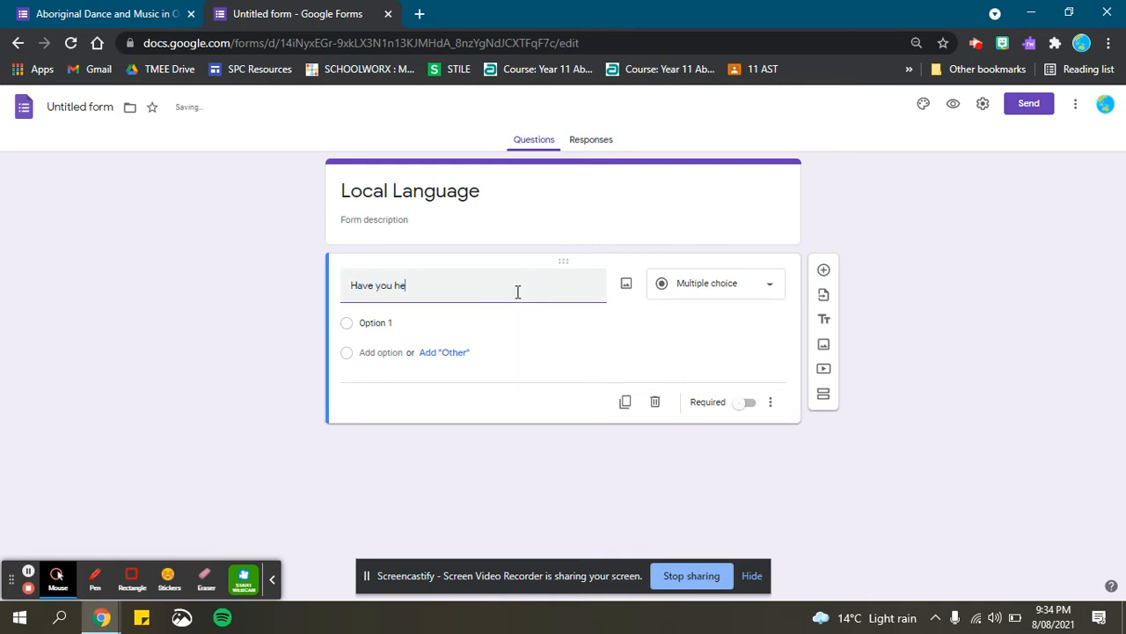
pyautogui.write('ard loc')
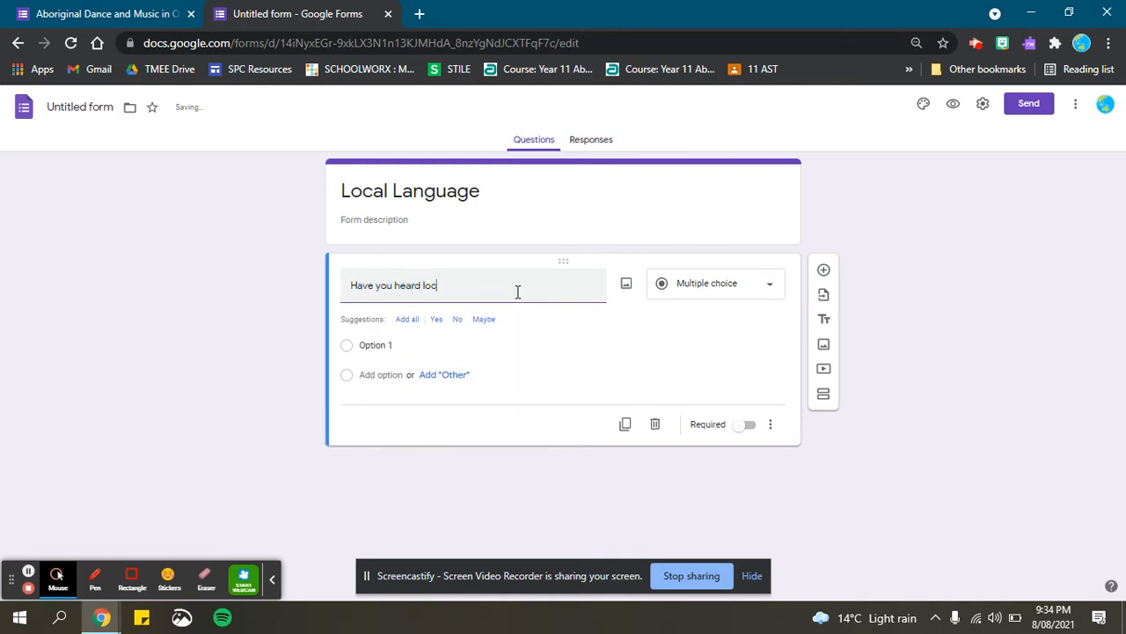
pyautogui.write('al Aboriginal languag')
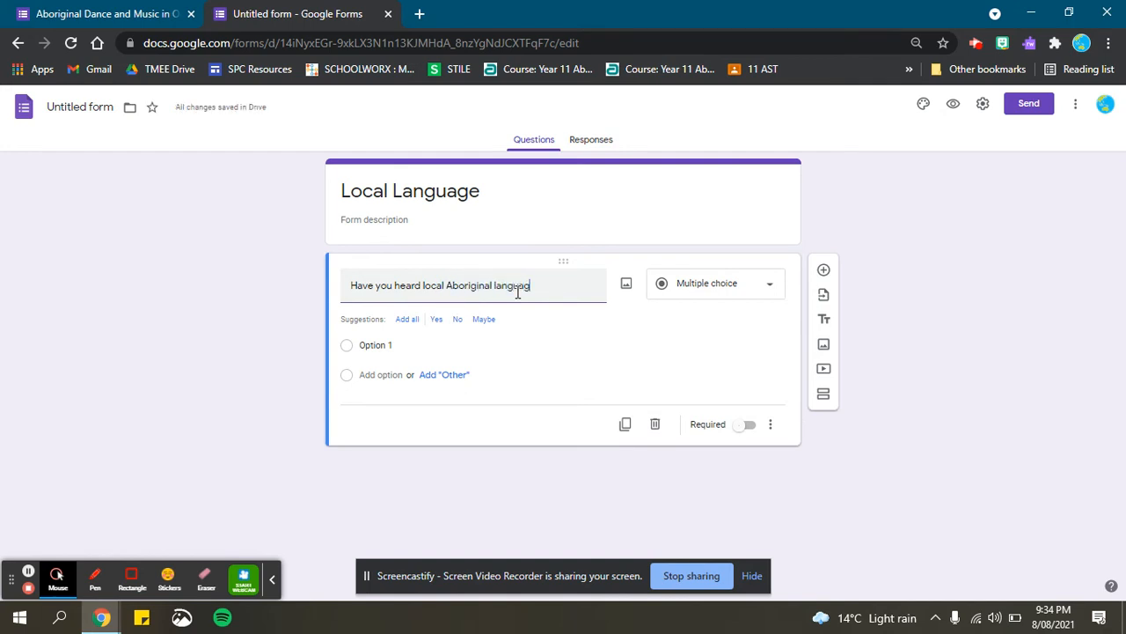
pyautogui.write('e being used?')
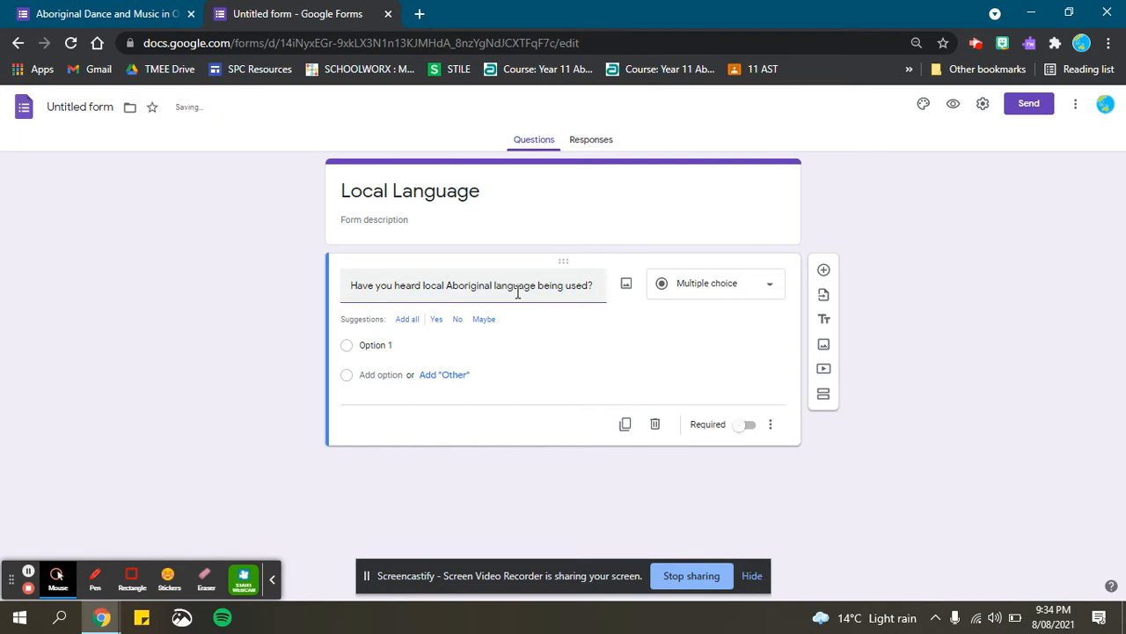
# Give the first question the suggested answers Yes and No, and add a second question below it
pyautogui.click(436, 319)
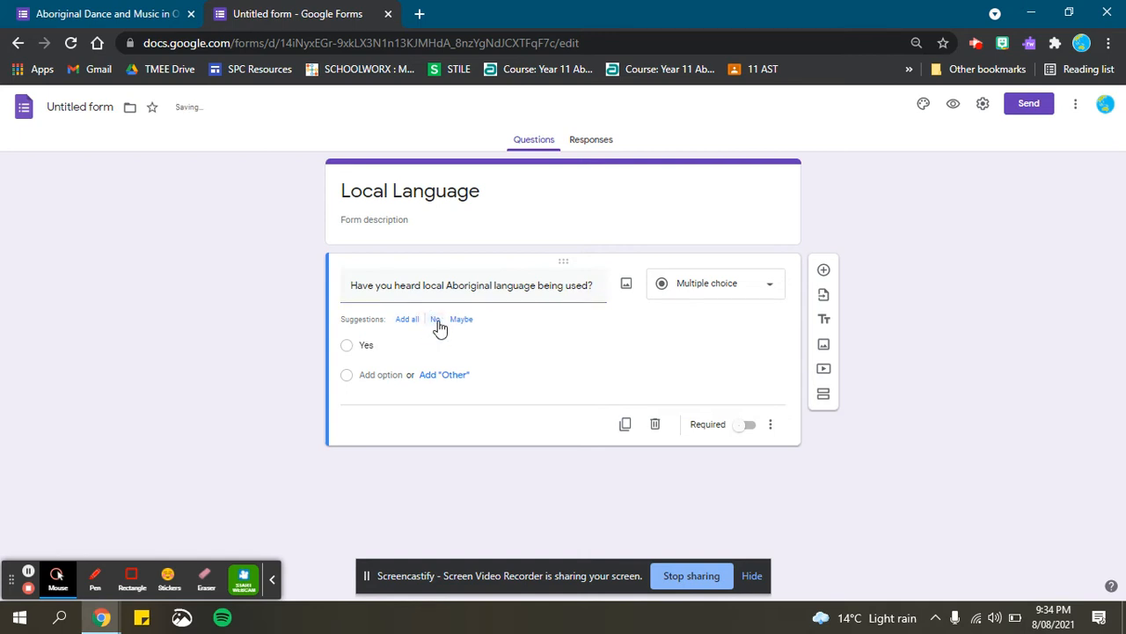
pyautogui.click(435, 321)
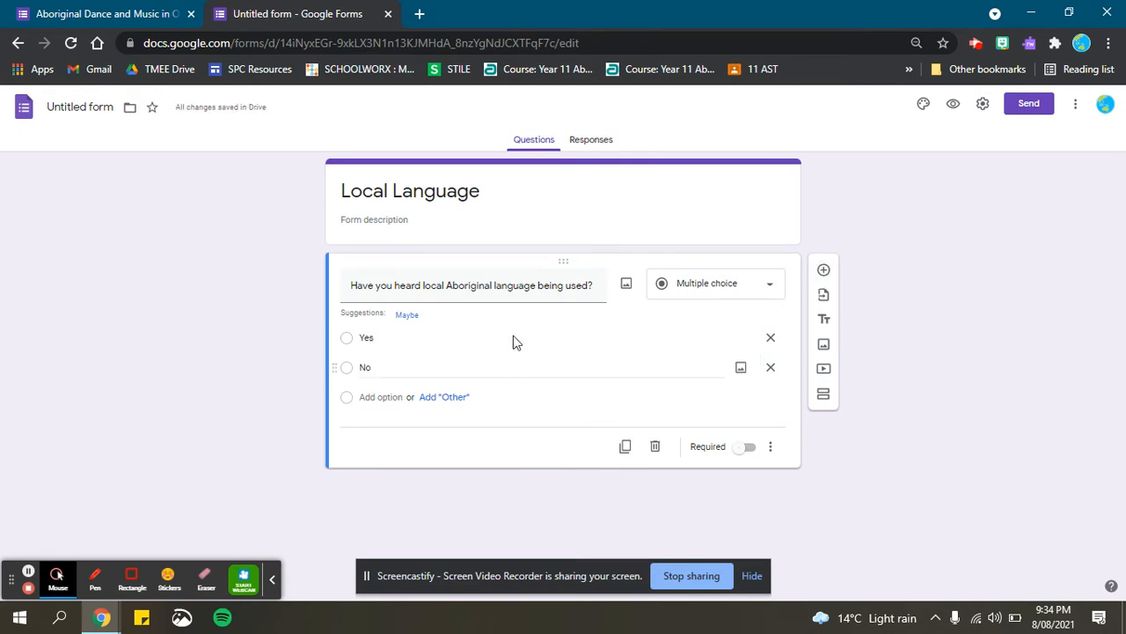
pyautogui.click(824, 272)
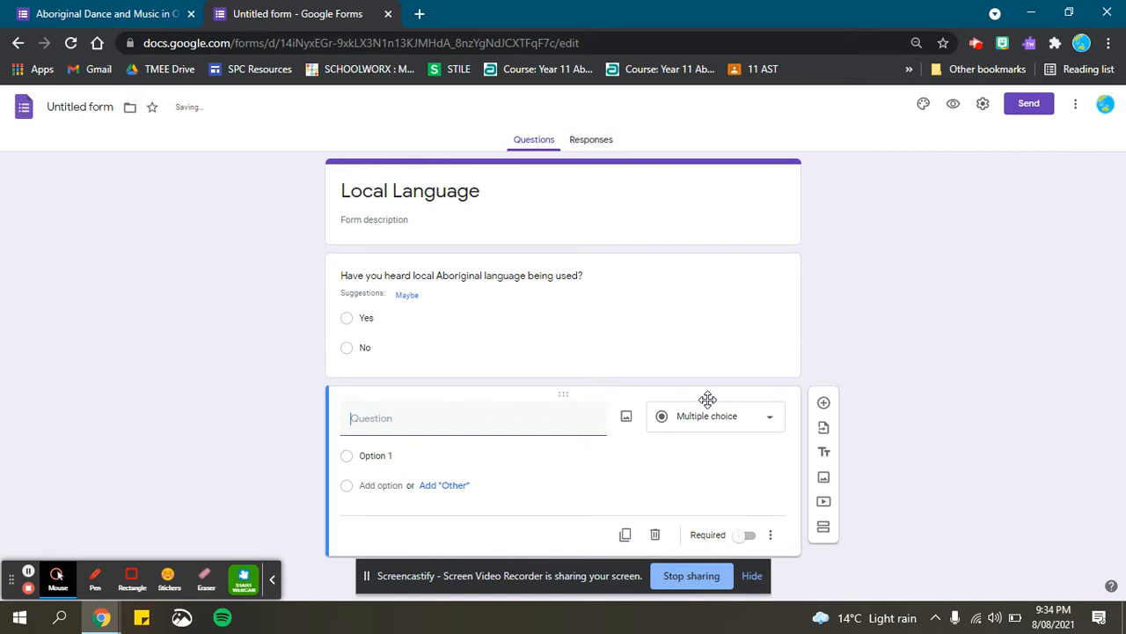
# Try making the first question required and turn the requirement off again
pyautogui.click(606, 333)
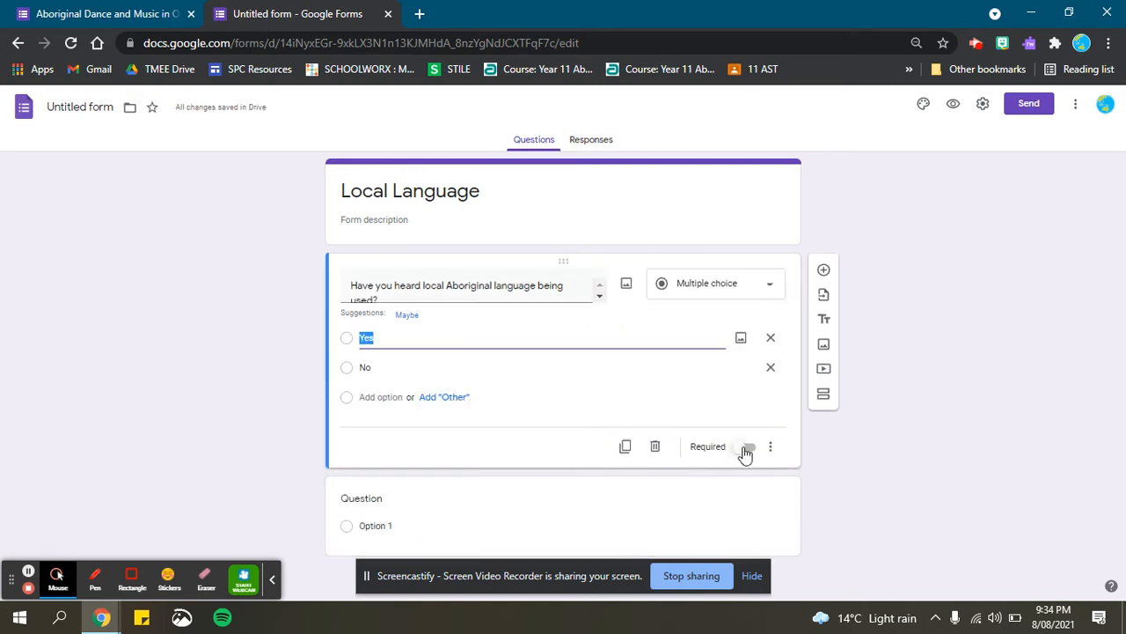
pyautogui.click(746, 449)
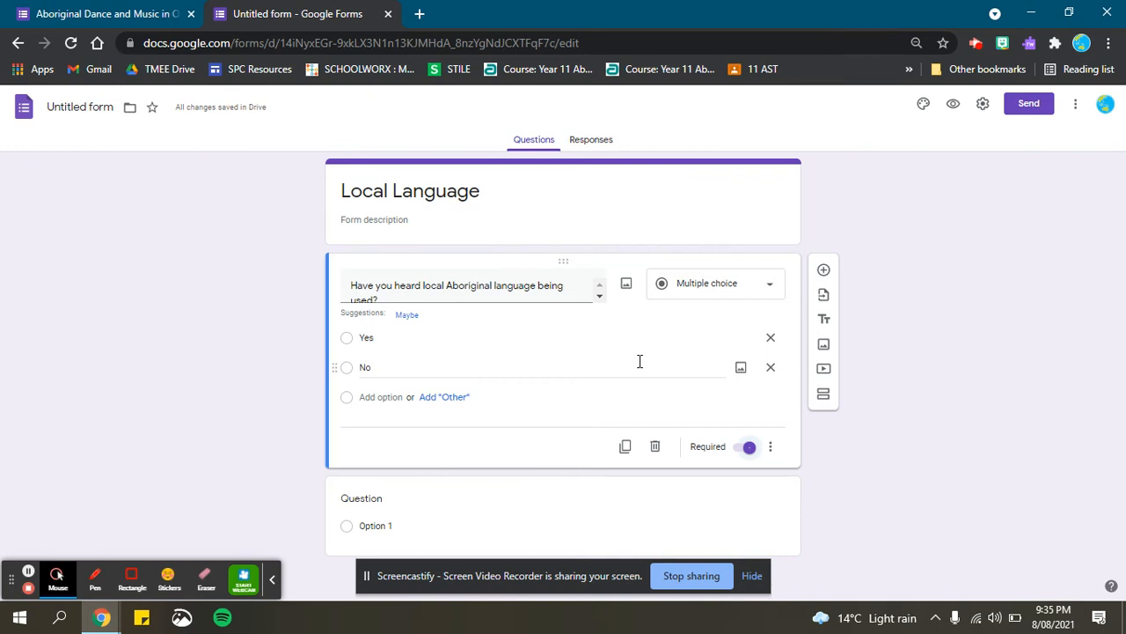
pyautogui.click(741, 449)
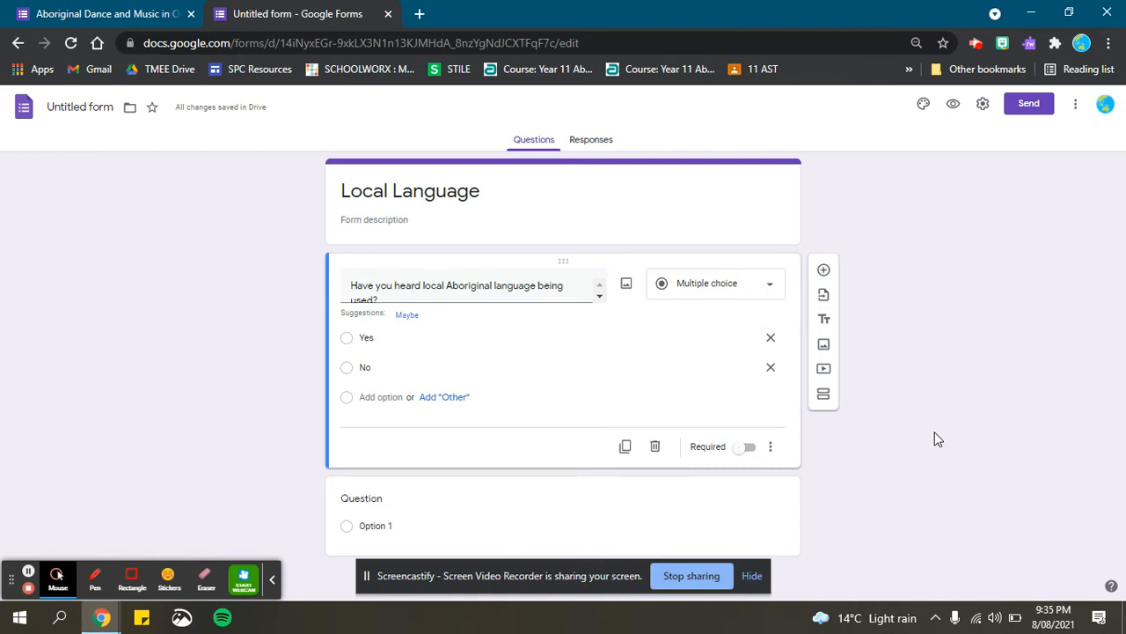
# Enter "Have you seen any local signage written in language?" as the second question, with the suggested answers Yes and No
pyautogui.click(364, 498)
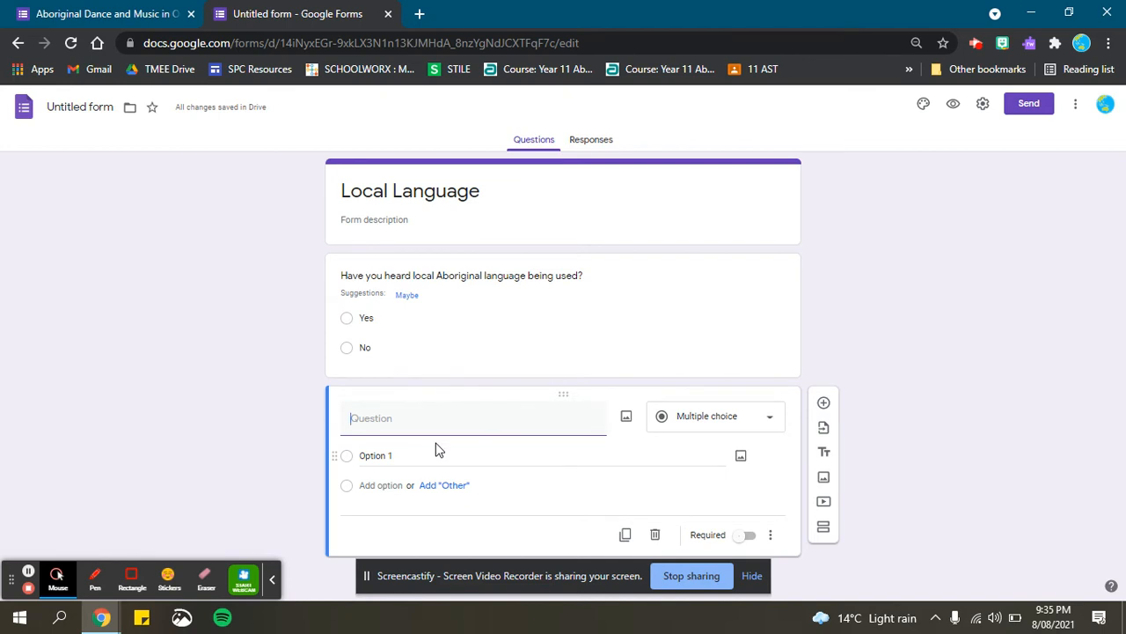
pyautogui.write('Have you seen any local s')
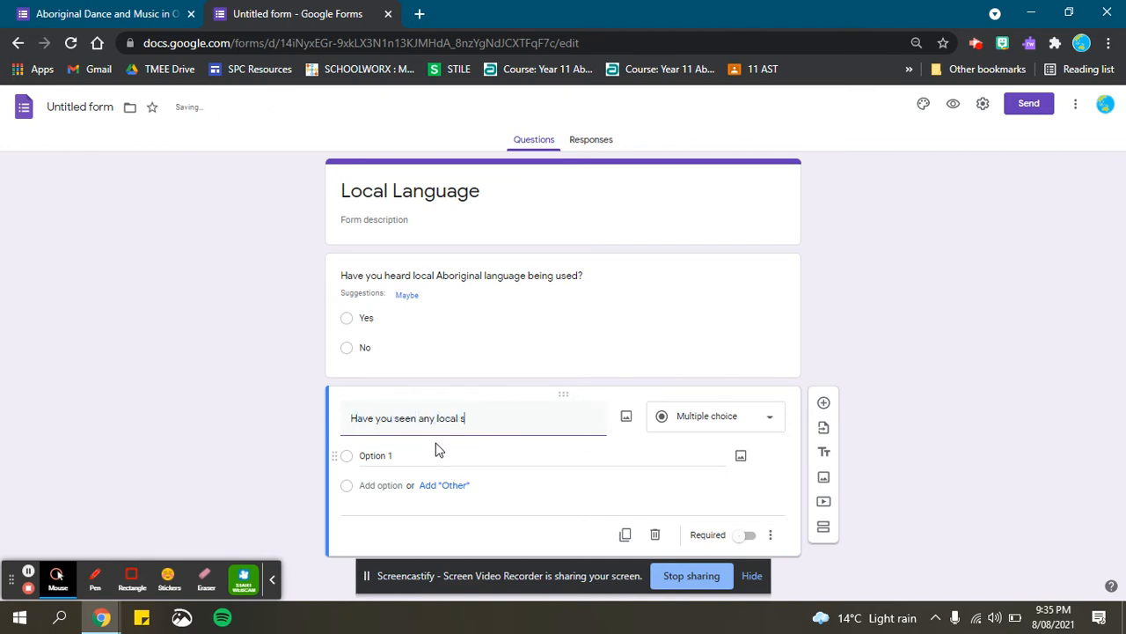
pyautogui.write('ignage ')
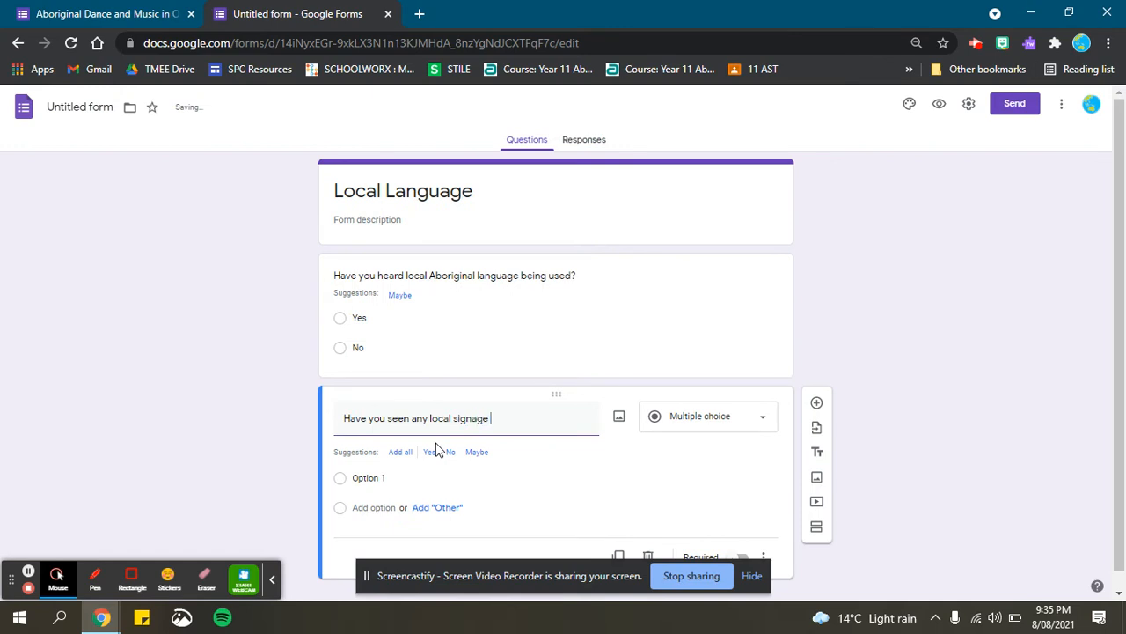
pyautogui.write('written in language?')
pyautogui.click(428, 457)
pyautogui.click(428, 458)
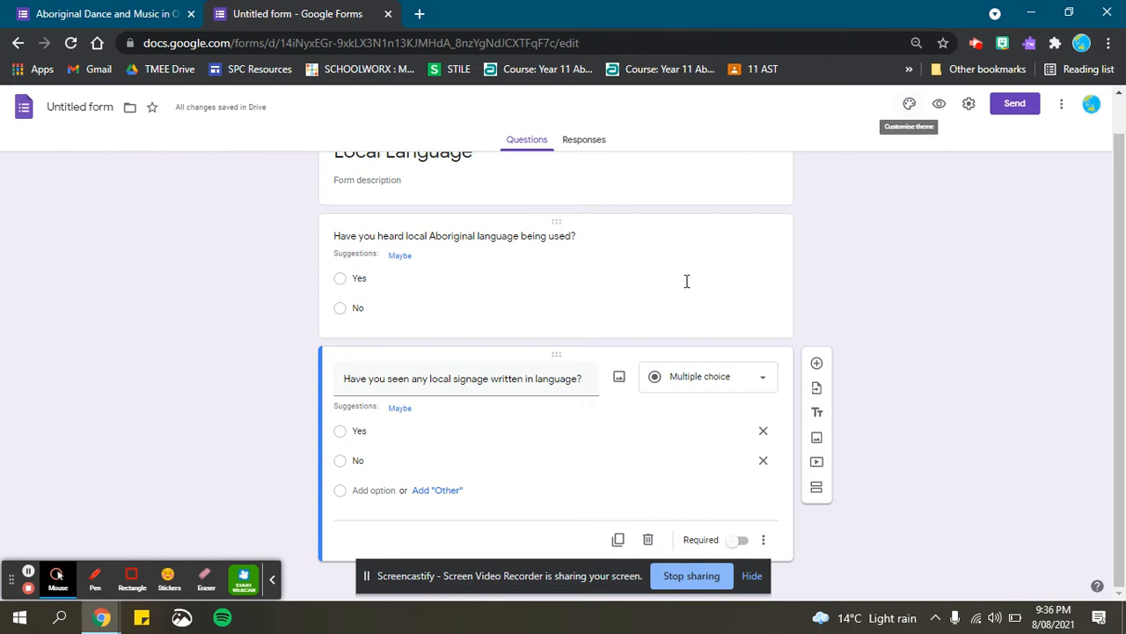
pyautogui.scroll(1, 686, 281)
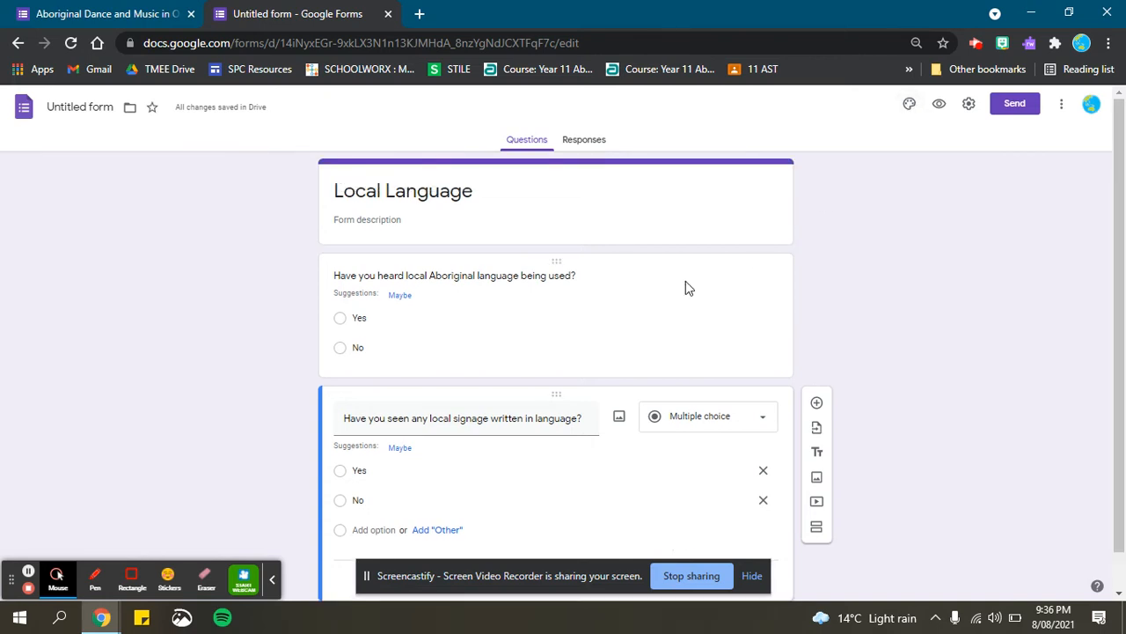
# Try green and grey theme colours for the form, and settle on purple with the darkest purple background shade
pyautogui.click(910, 106)
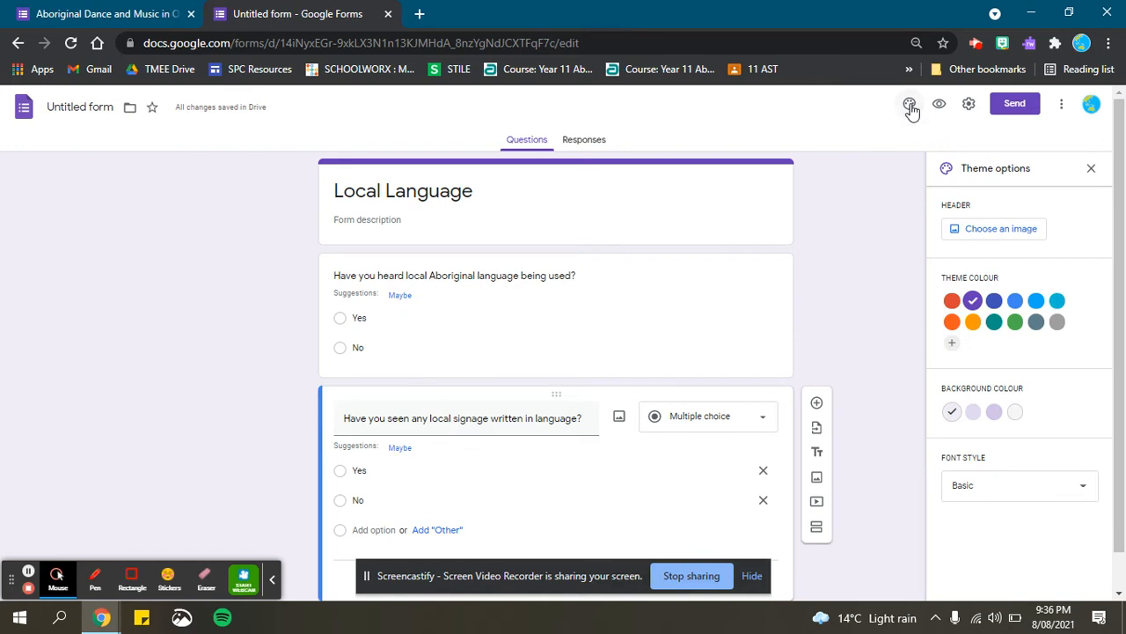
pyautogui.click(994, 322)
pyautogui.click(1015, 324)
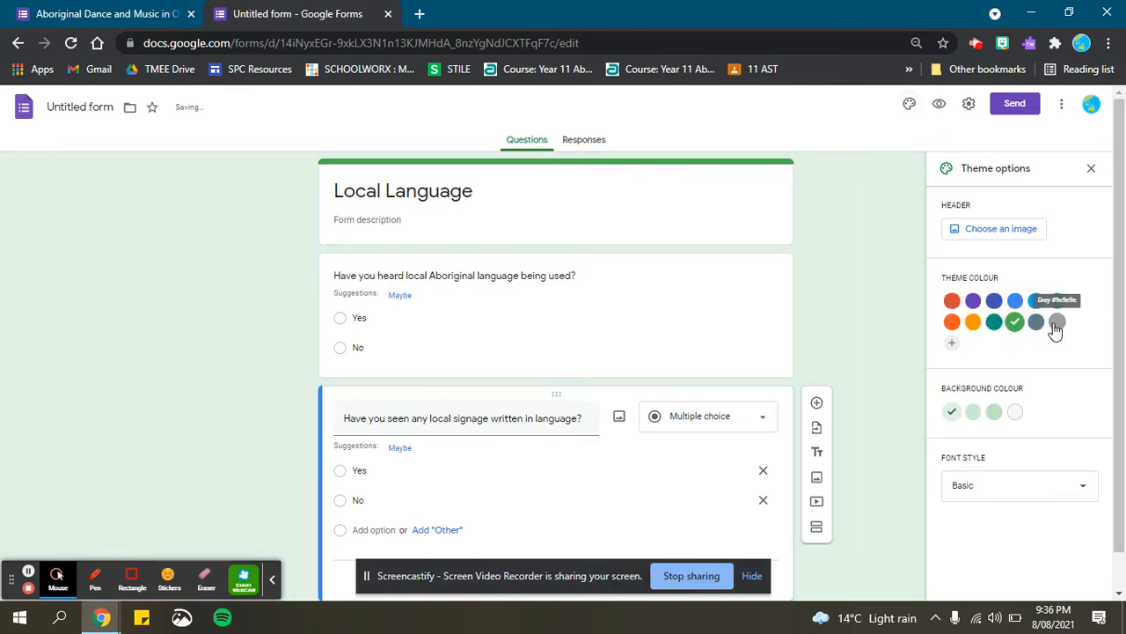
pyautogui.click(1057, 323)
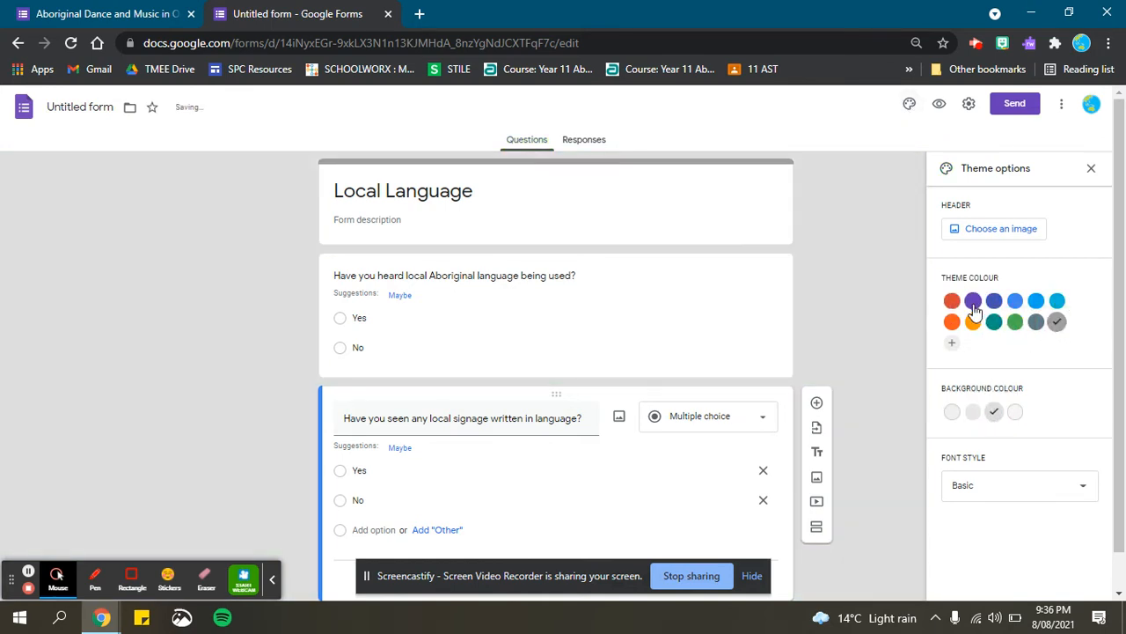
pyautogui.click(973, 301)
pyautogui.click(993, 413)
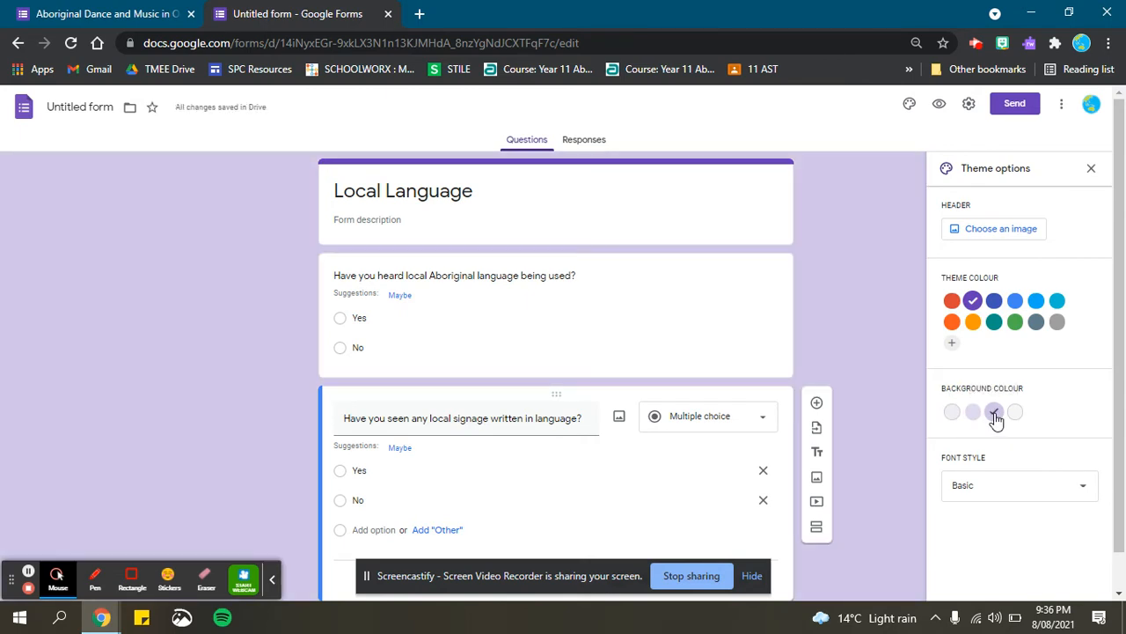
# Try the dark blue light-fibre image from the Work and School themes as the form header, and remove it again
pyautogui.click(988, 231)
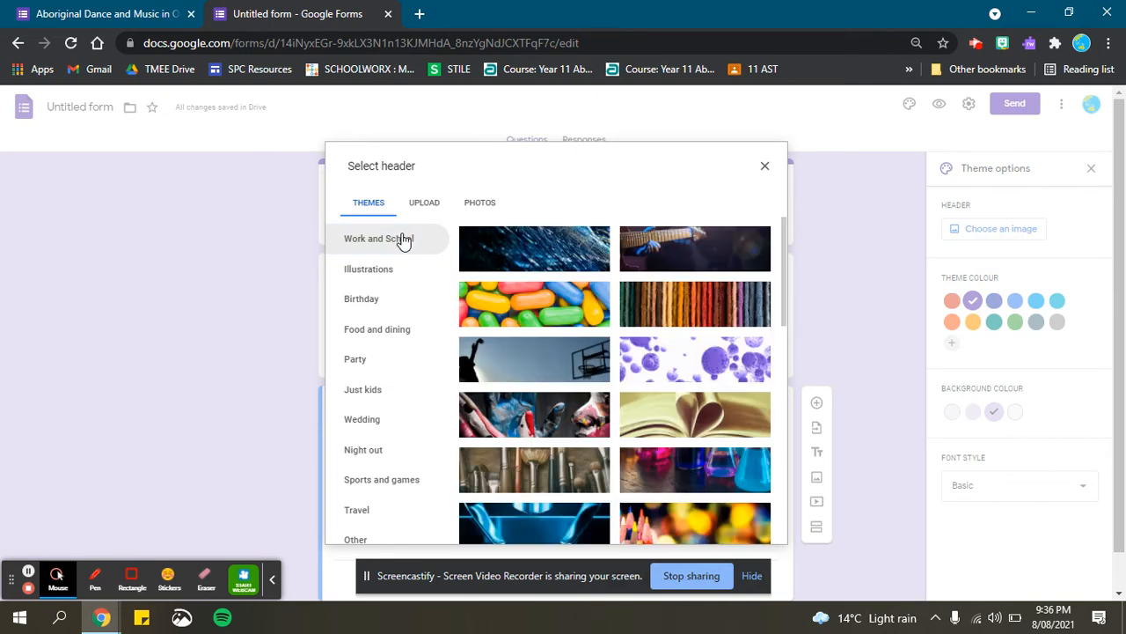
pyautogui.click(519, 250)
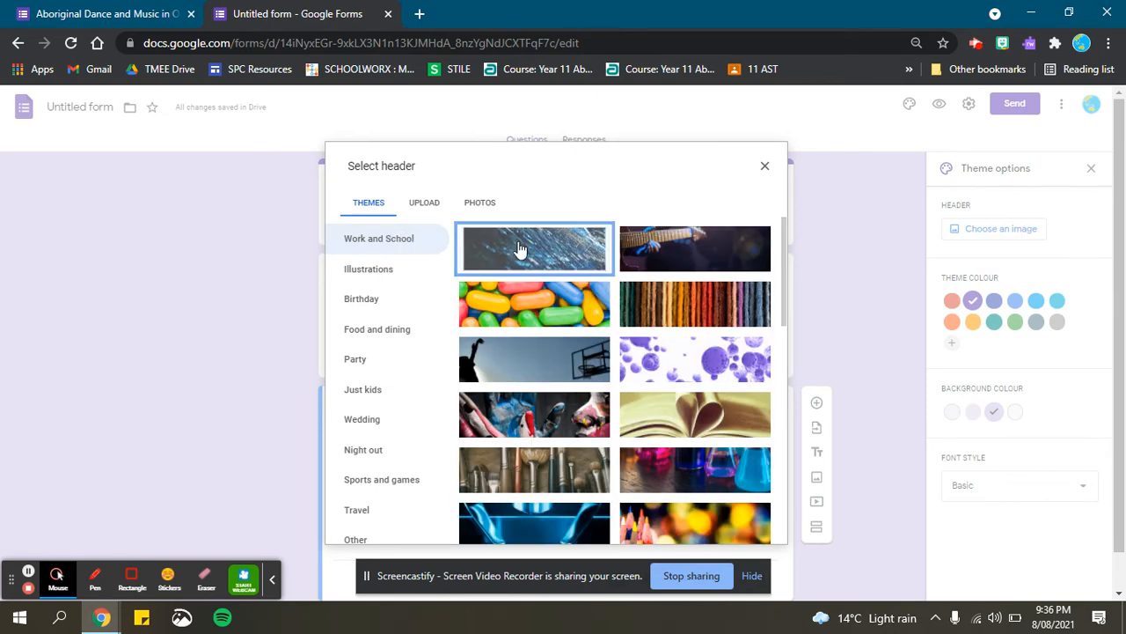
pyautogui.click(753, 528)
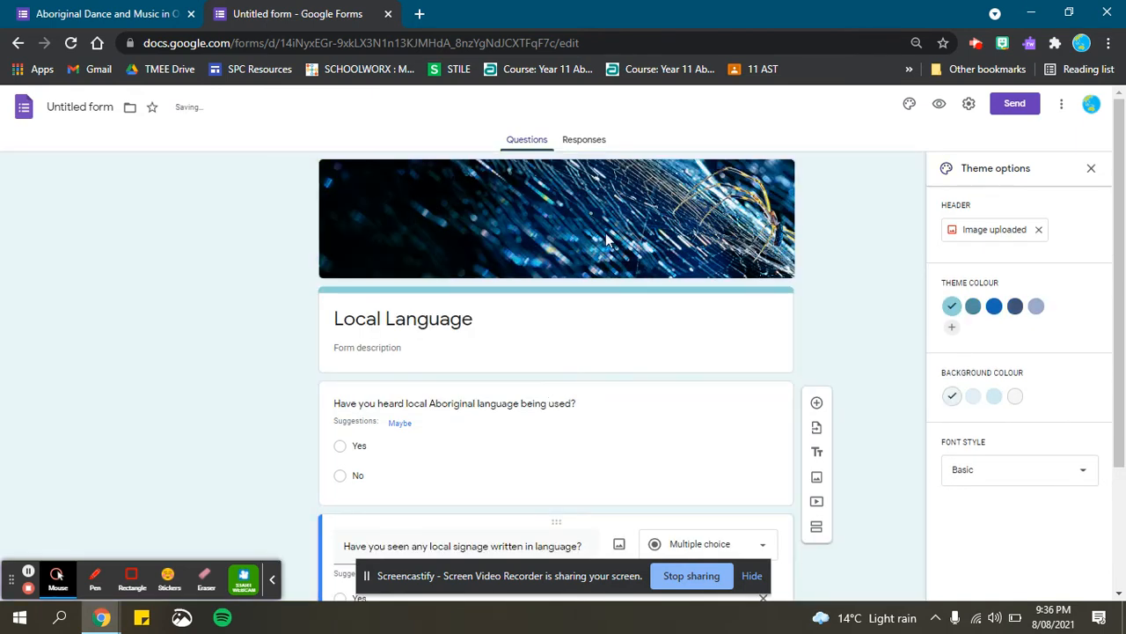
pyautogui.click(1037, 232)
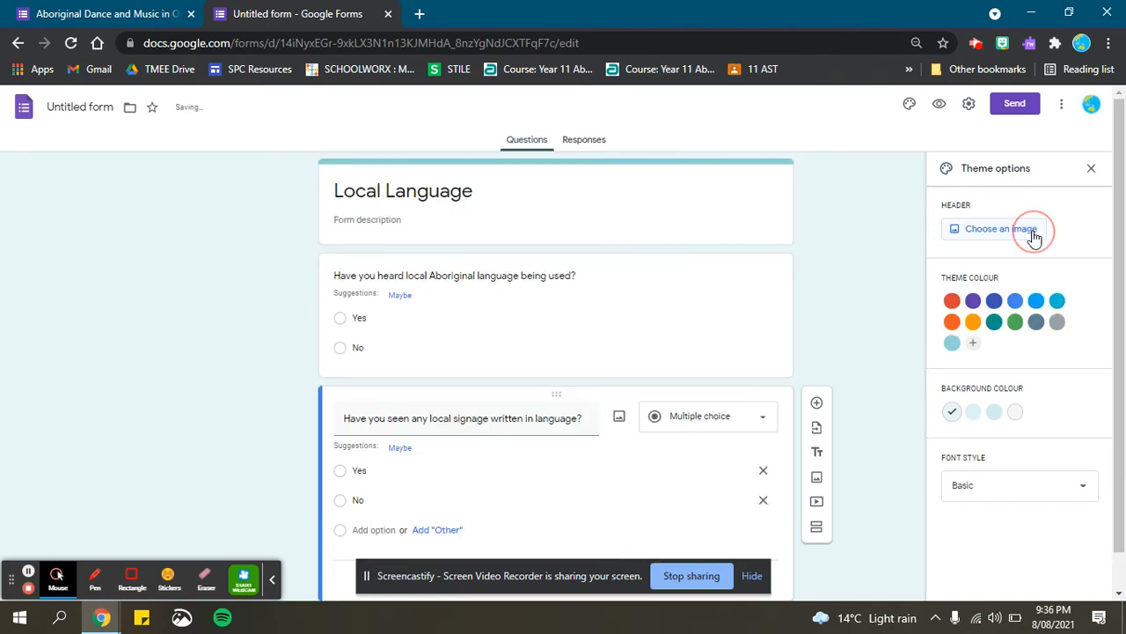
# Look at the header of the Aboriginal Dance and Music in Orange form and the option for uploading a header image
pyautogui.click(992, 233)
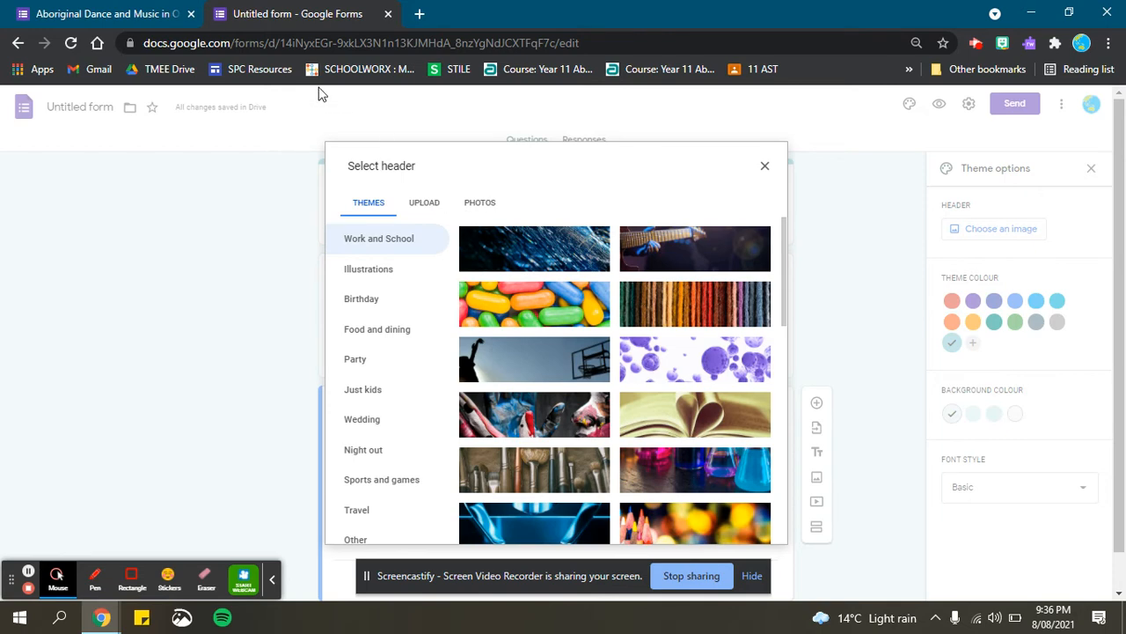
pyautogui.click(88, 14)
pyautogui.scroll(2, 256, 234)
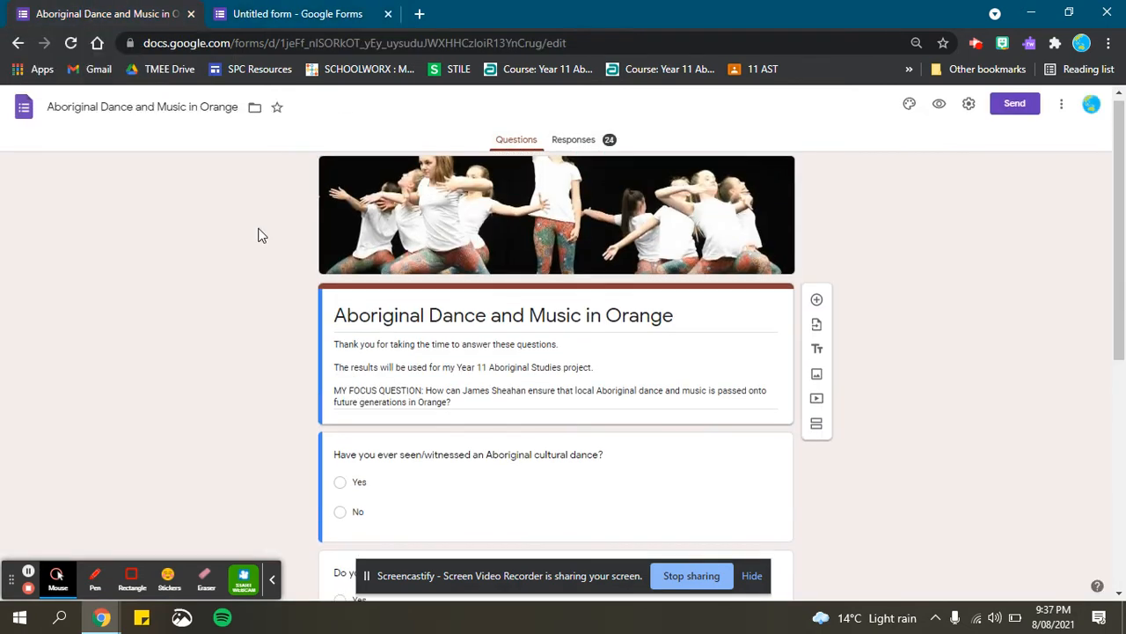
pyautogui.click(247, 21)
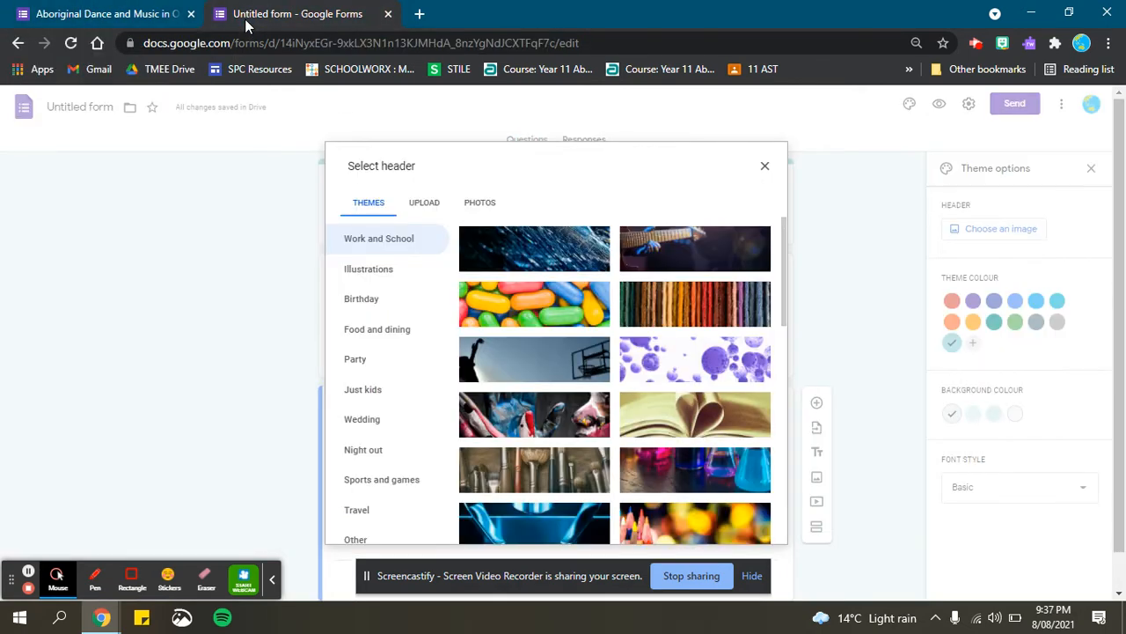
pyautogui.click(420, 206)
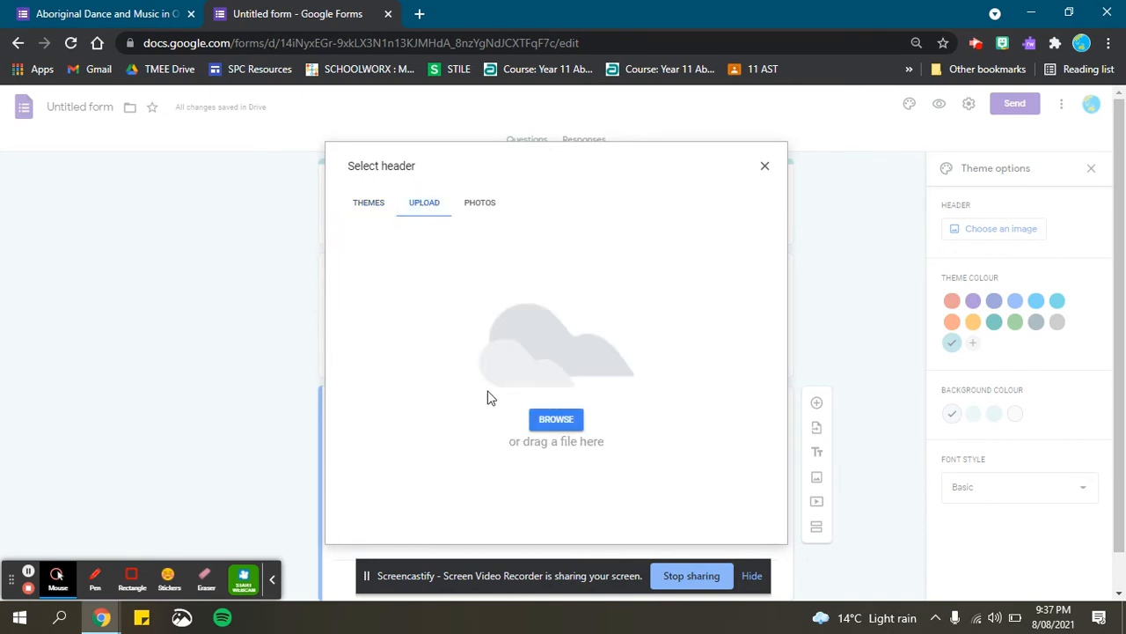
pyautogui.click(764, 168)
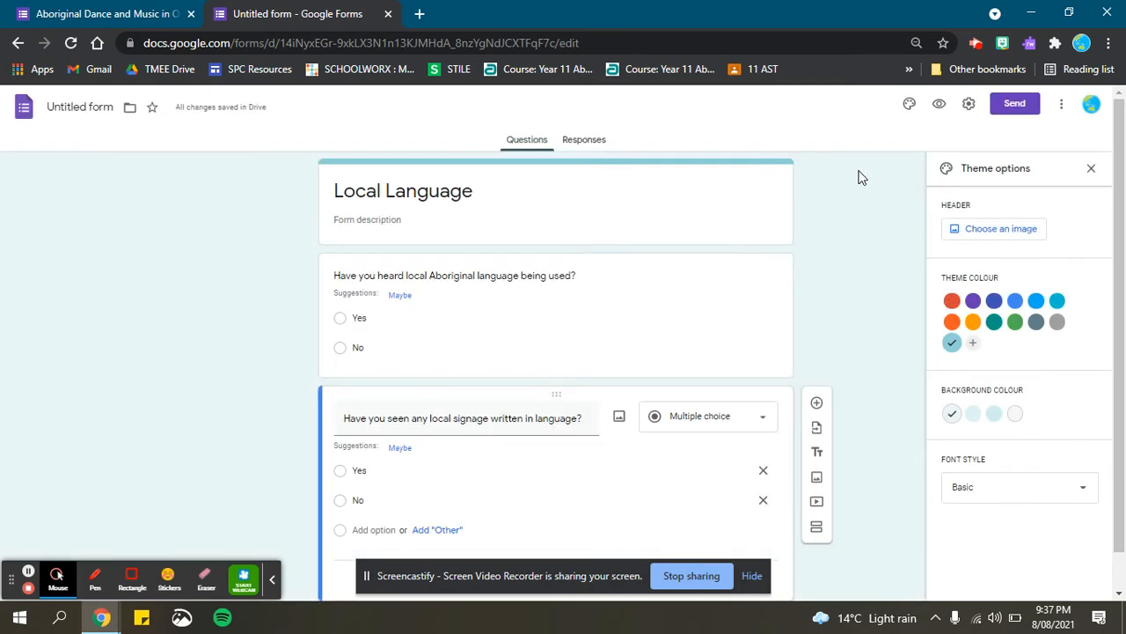
# Insert the green clover image from the Illustrations themes as the Local Language form's header
pyautogui.click(965, 232)
pyautogui.click(355, 333)
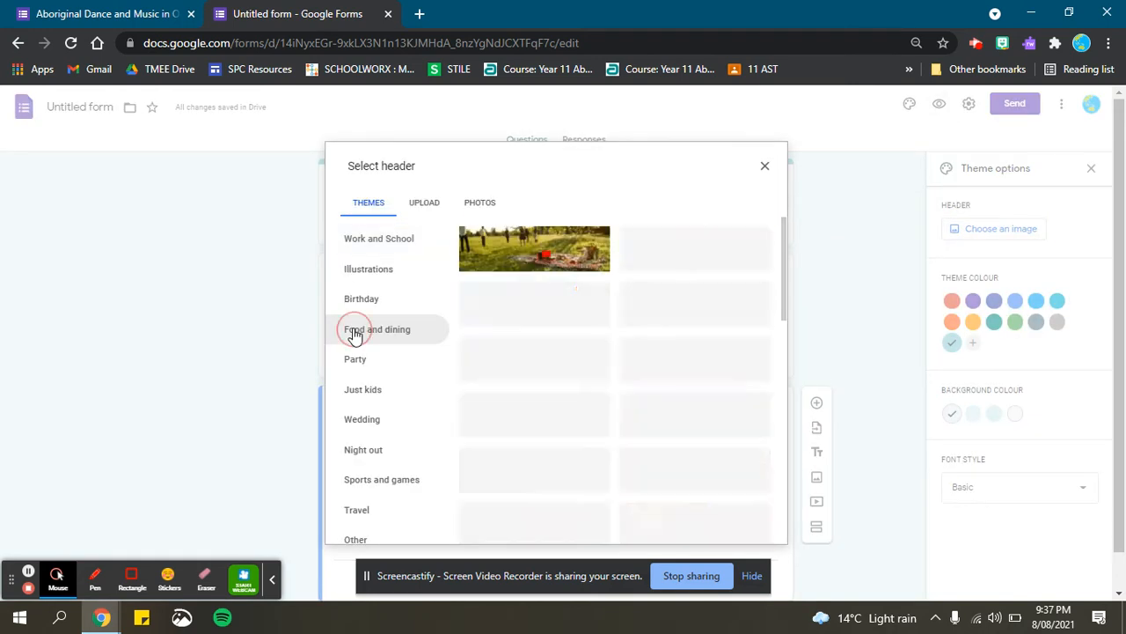
pyautogui.click(353, 273)
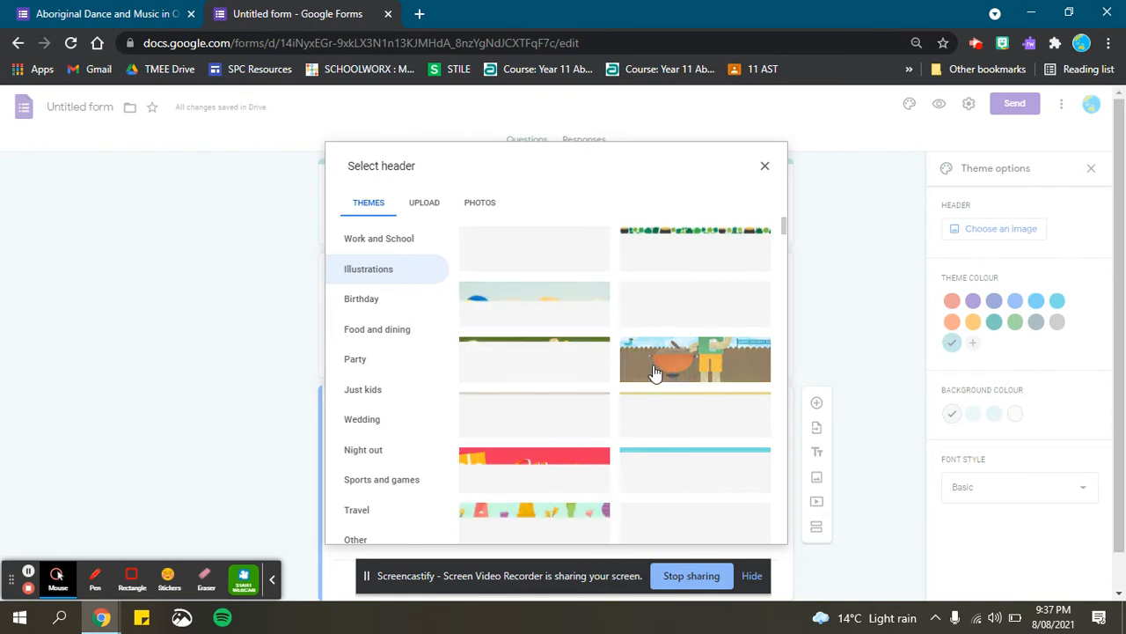
pyautogui.click(573, 252)
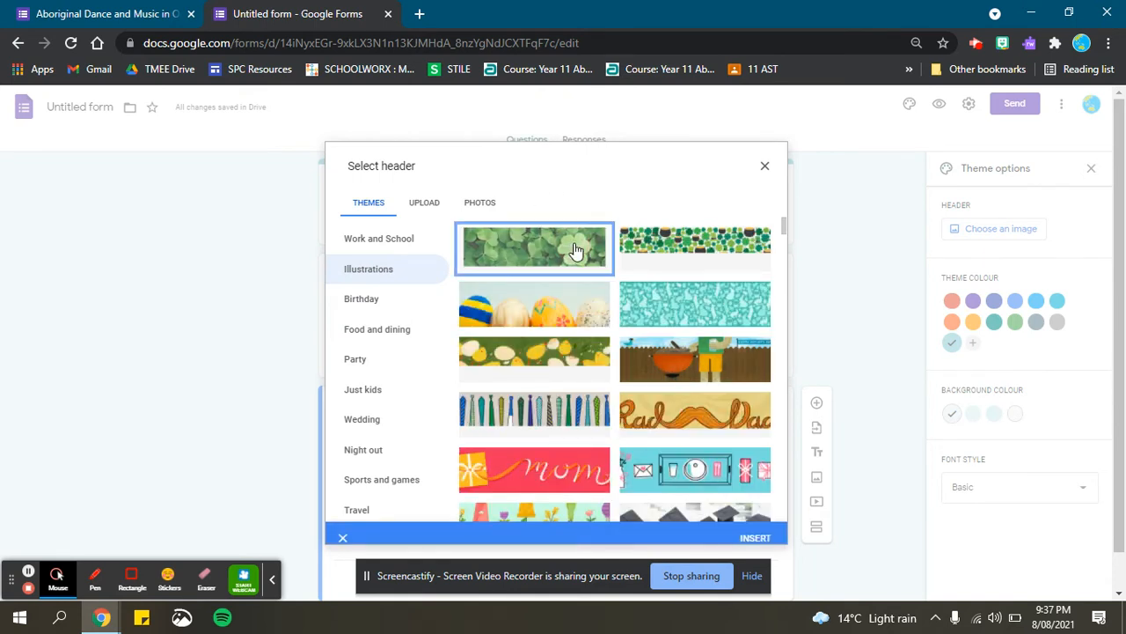
pyautogui.click(754, 529)
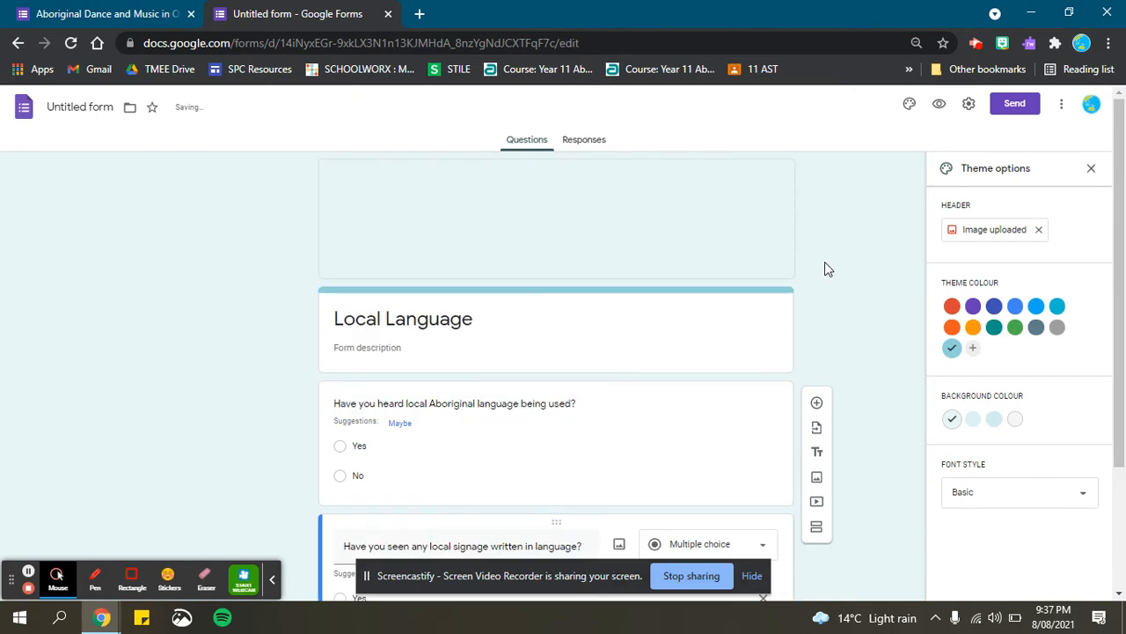
# Preview the form and submit a test response answering Yes to the first question and No to the second
pyautogui.click(940, 105)
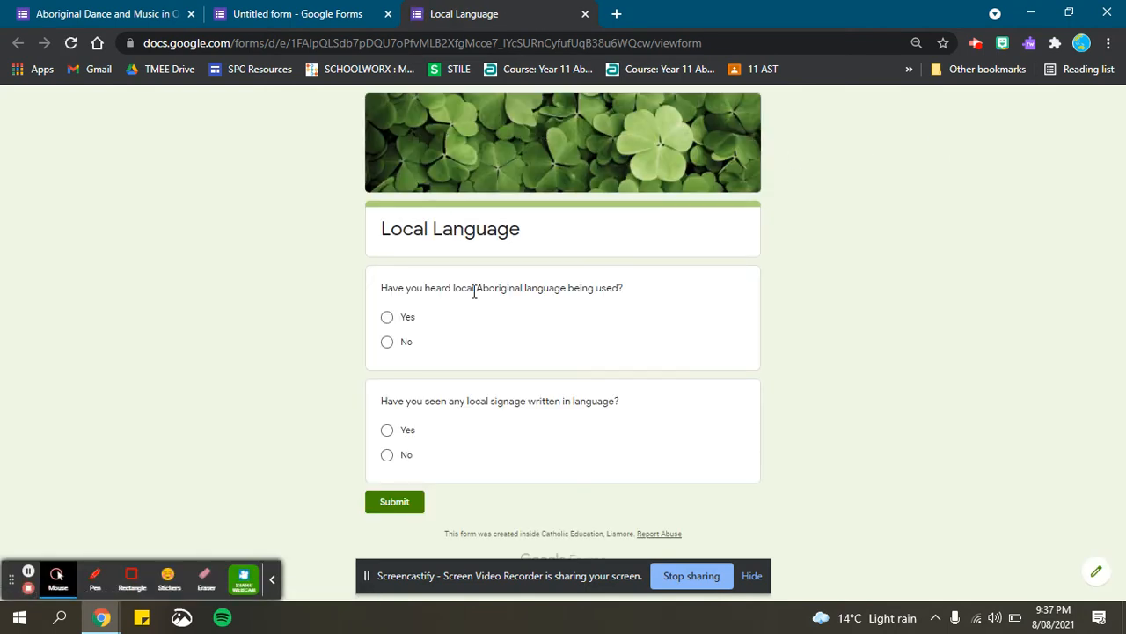
pyautogui.click(410, 324)
pyautogui.click(398, 477)
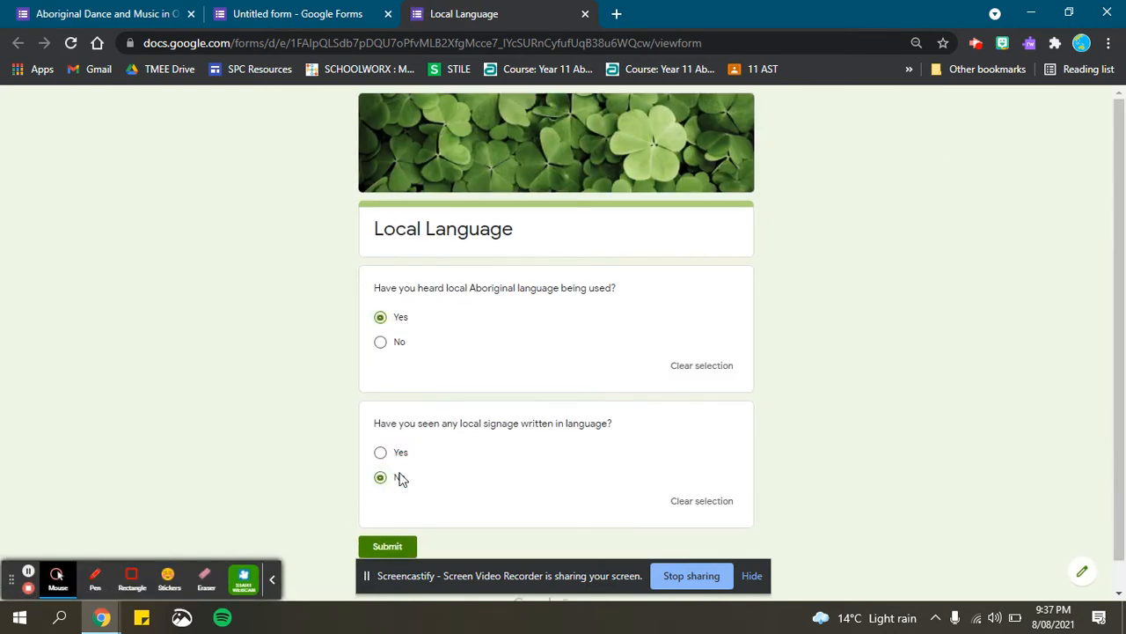
pyautogui.click(375, 547)
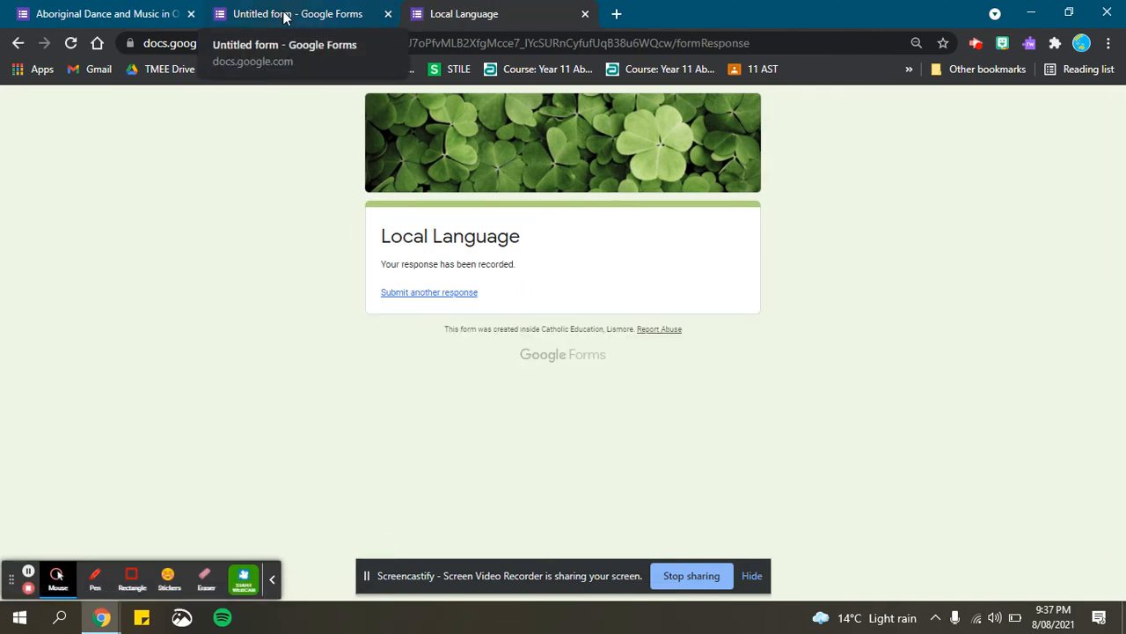
# Return to the form editor and turn off the sign-in restriction to users in the organisation in the form settings
pyautogui.click(310, 10)
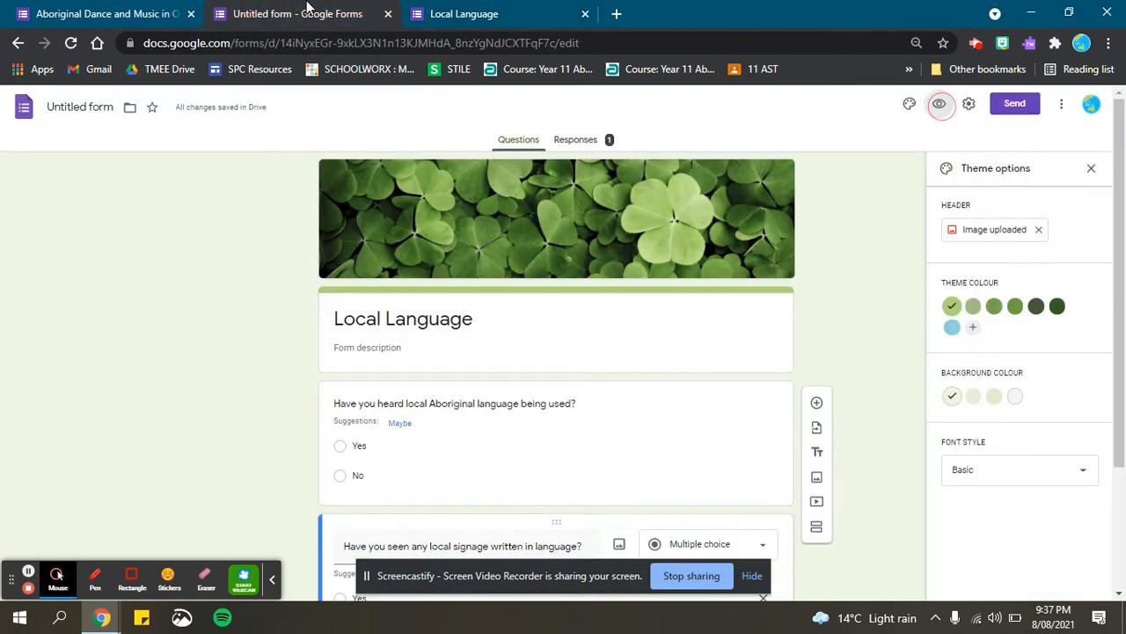
pyautogui.click(969, 104)
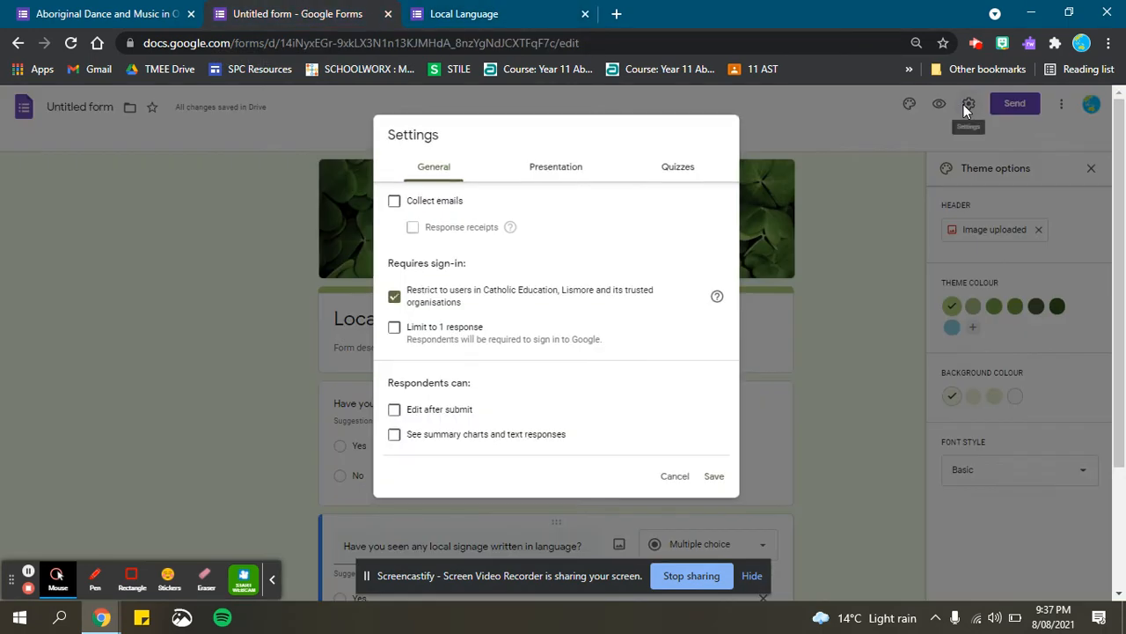
pyautogui.click(399, 302)
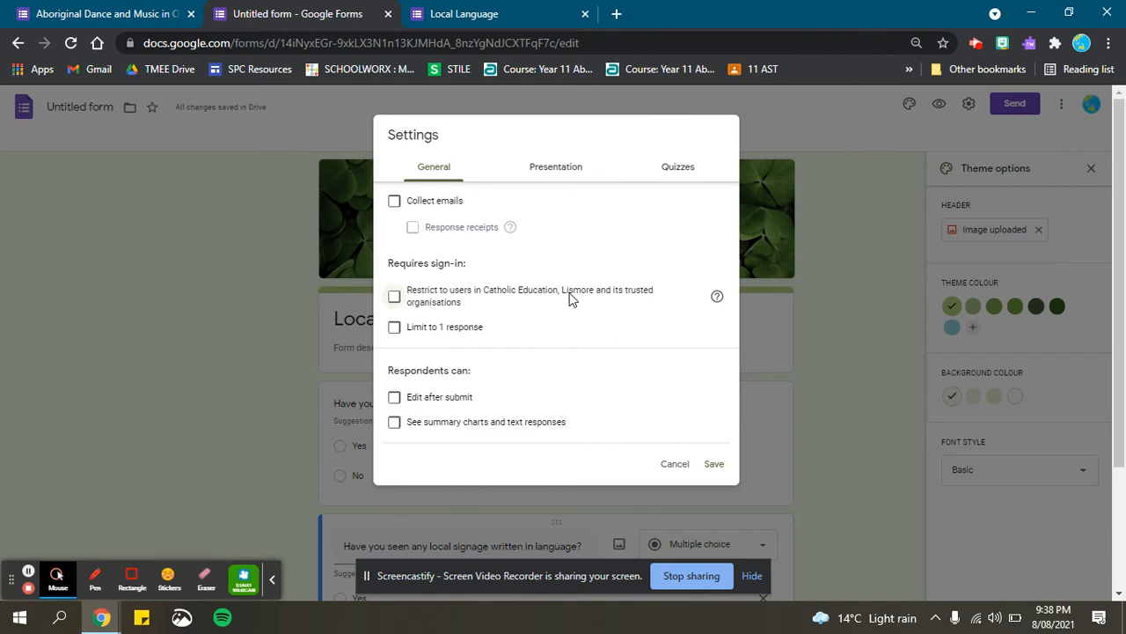
pyautogui.click(394, 296)
pyautogui.click(394, 296)
# Turn off the link to submit another response, check the quiz and general options, and save the form settings
pyautogui.click(545, 175)
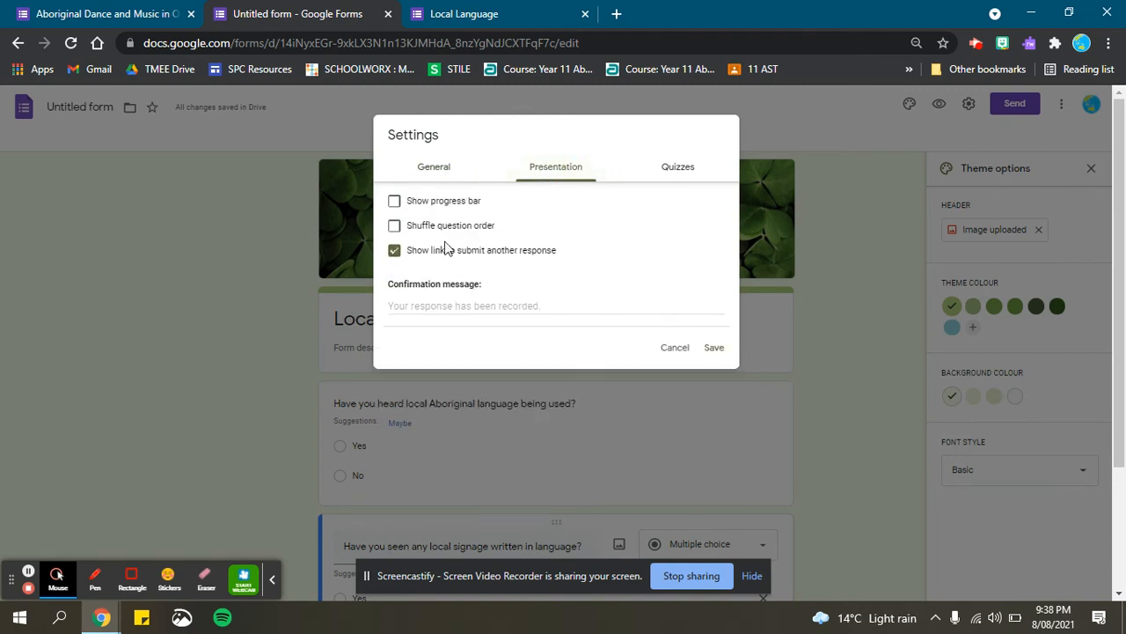
pyautogui.click(396, 252)
pyautogui.click(676, 168)
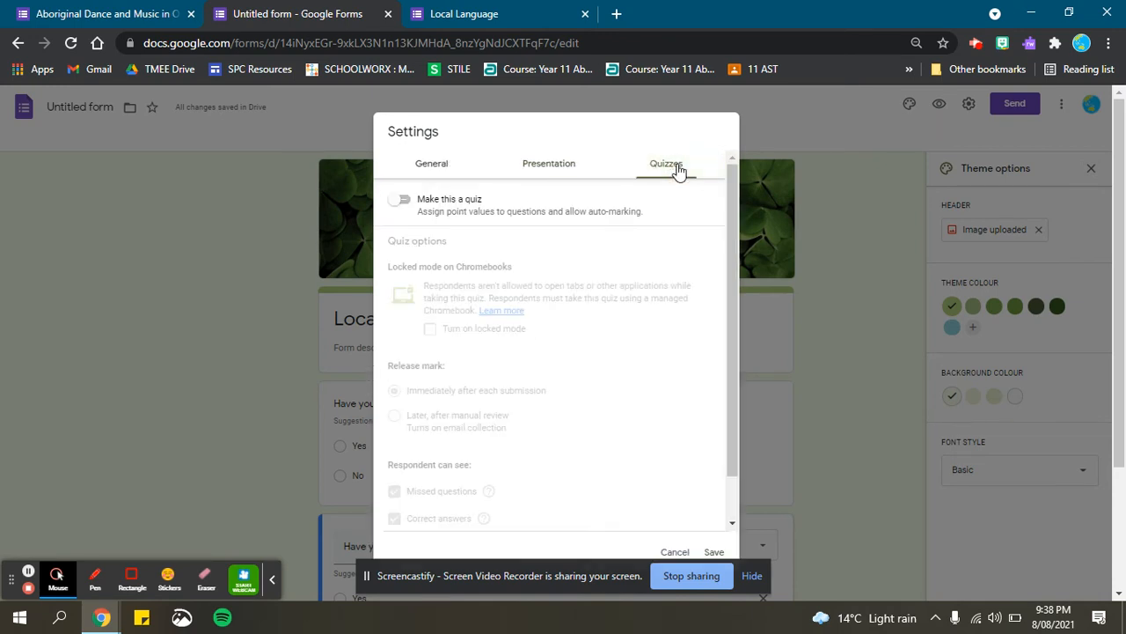
pyautogui.click(564, 170)
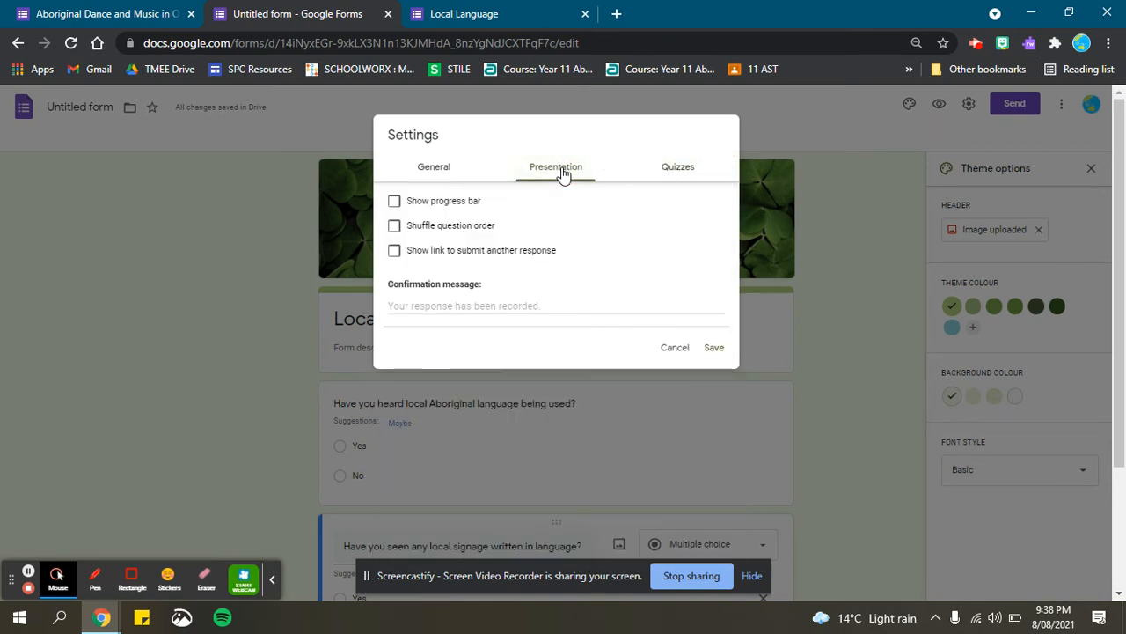
pyautogui.click(433, 169)
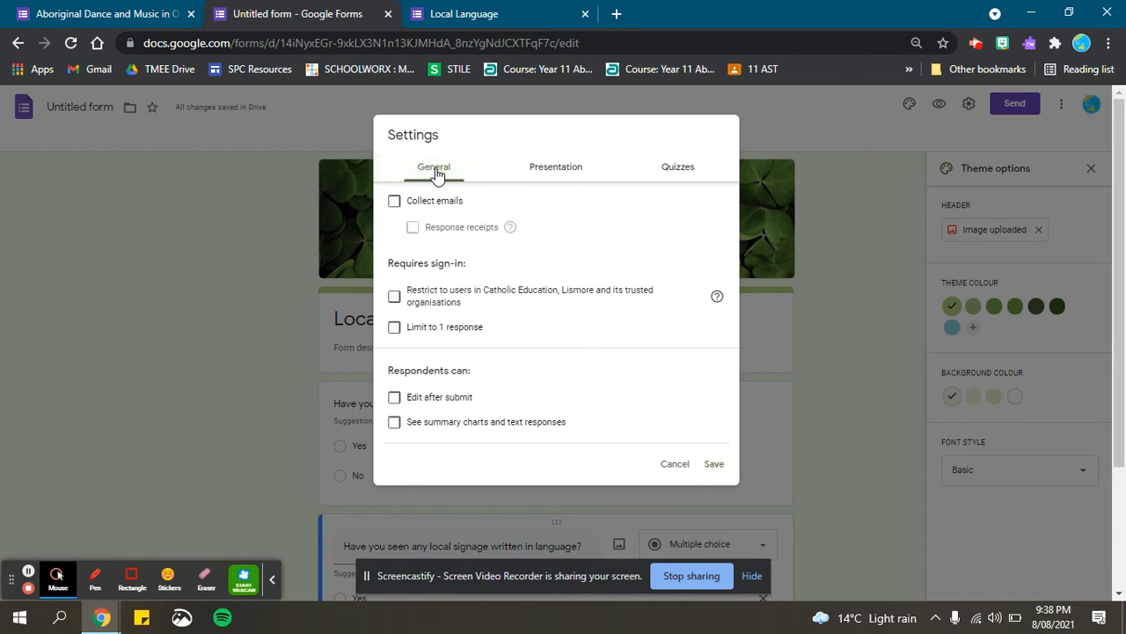
pyautogui.click(714, 465)
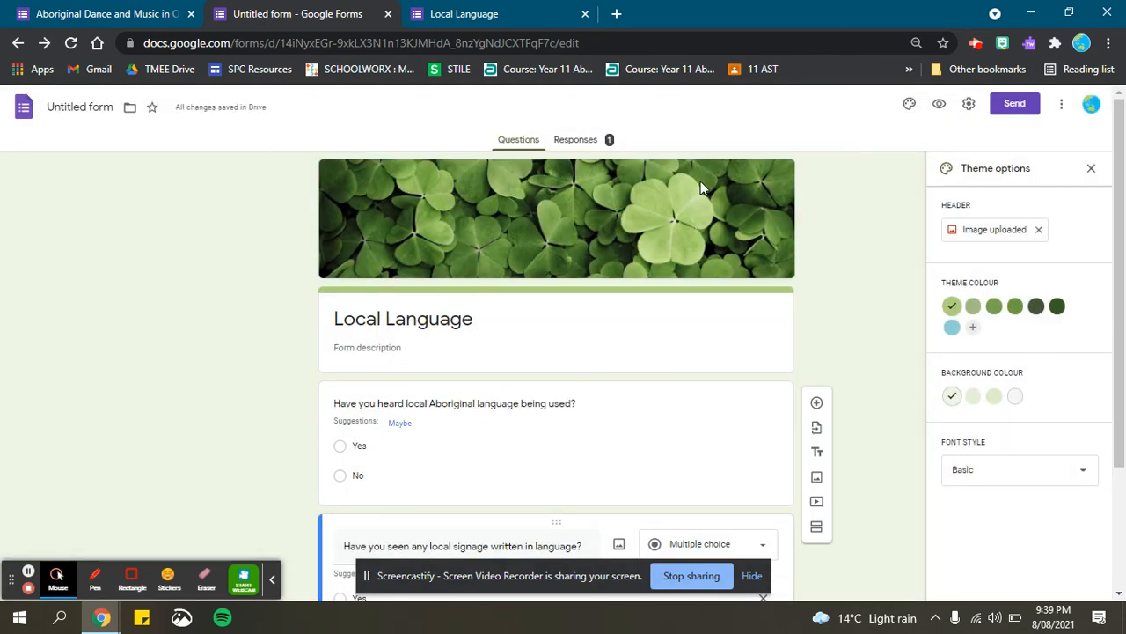
# Review the summary charts of the form's responses and recheck its general settings without changing them
pyautogui.click(588, 141)
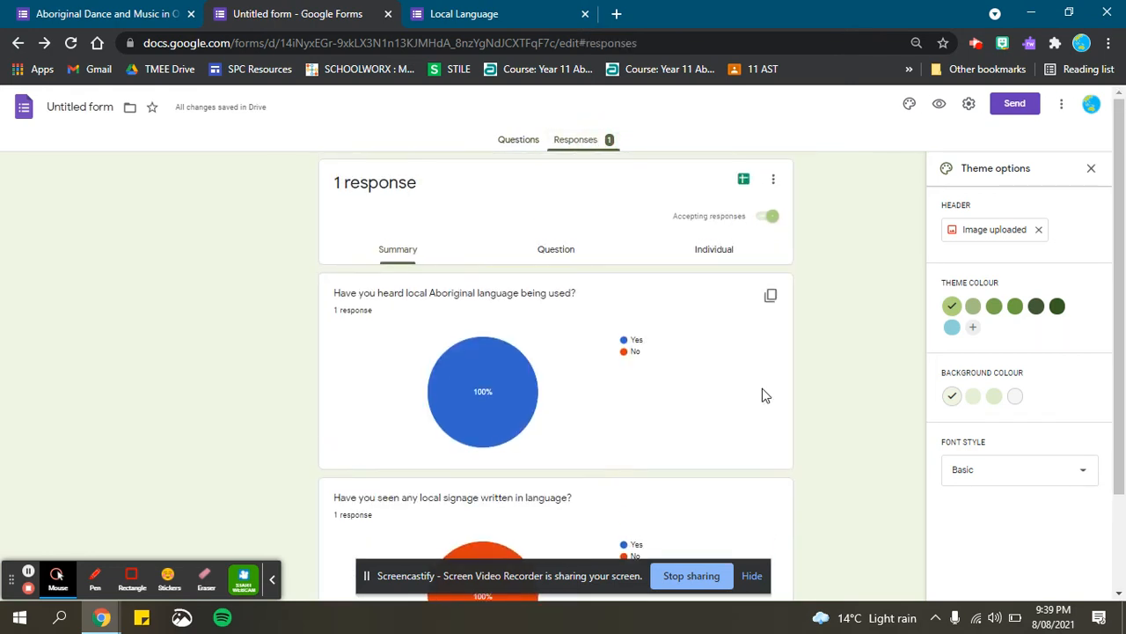
pyautogui.scroll(-2, 763, 388)
pyautogui.scroll(3, 762, 392)
pyautogui.click(514, 141)
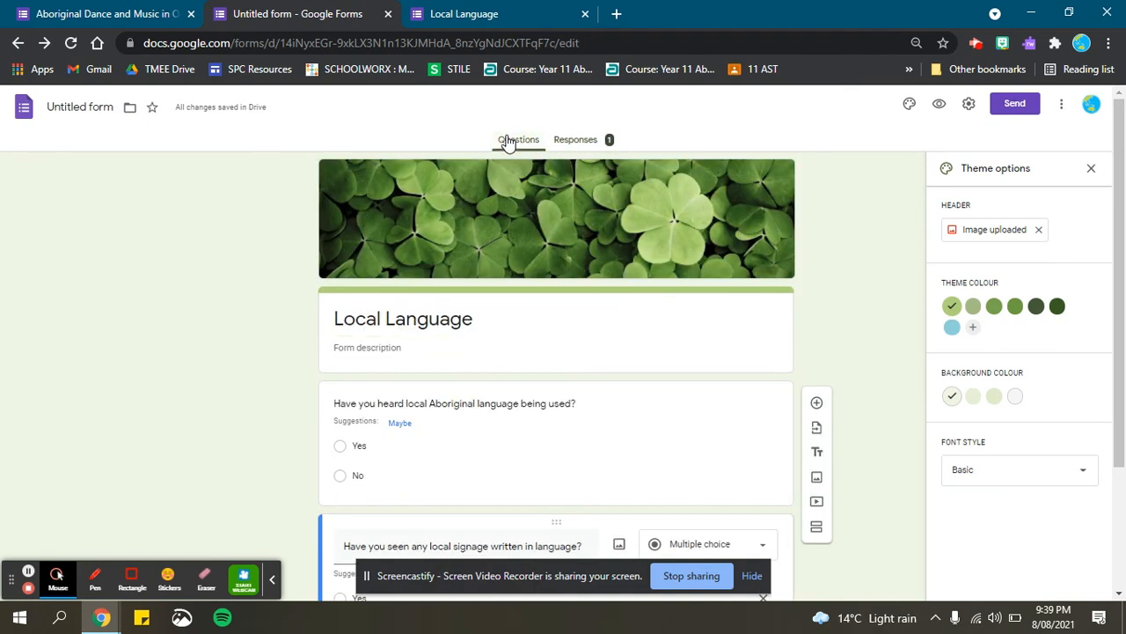
pyautogui.click(968, 104)
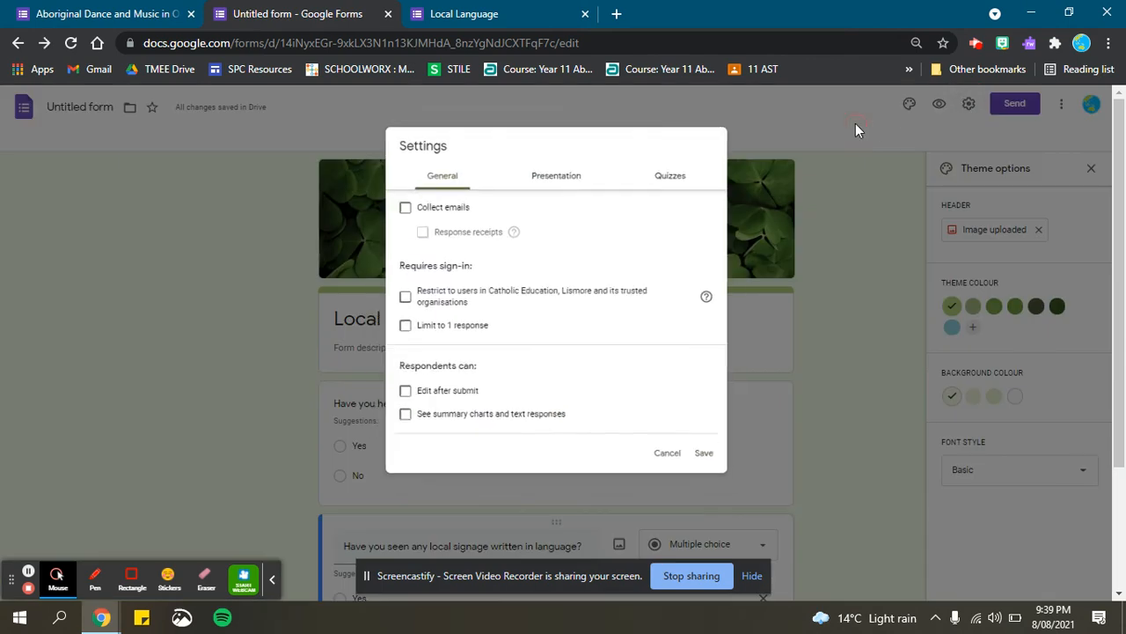
pyautogui.click(856, 131)
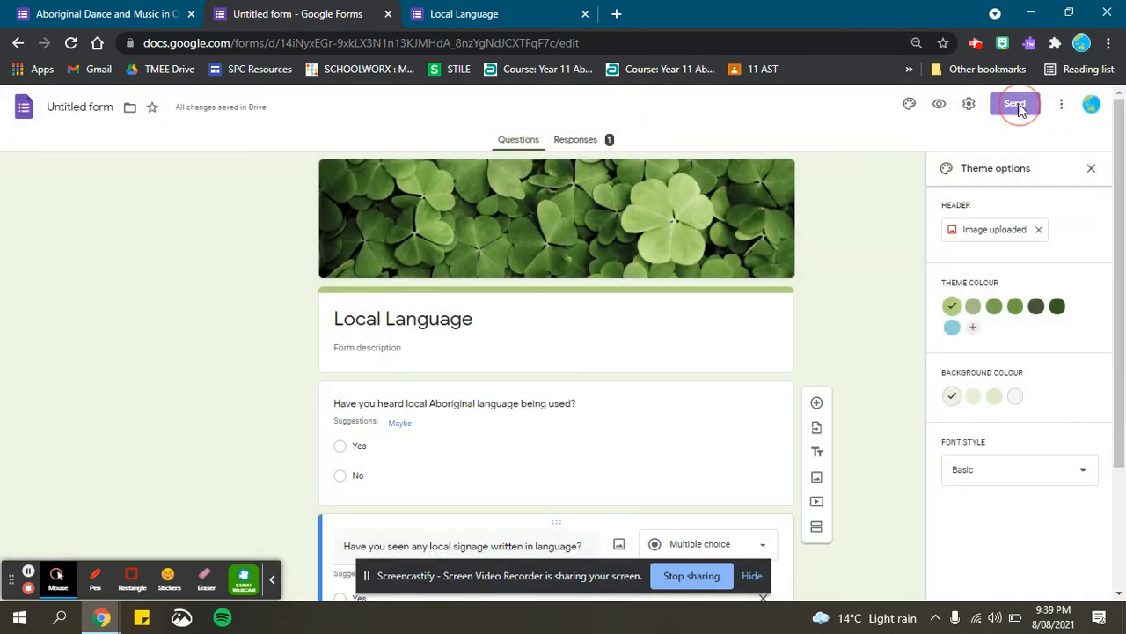
# Choose to send the form by link and shorten its URL
pyautogui.click(1015, 104)
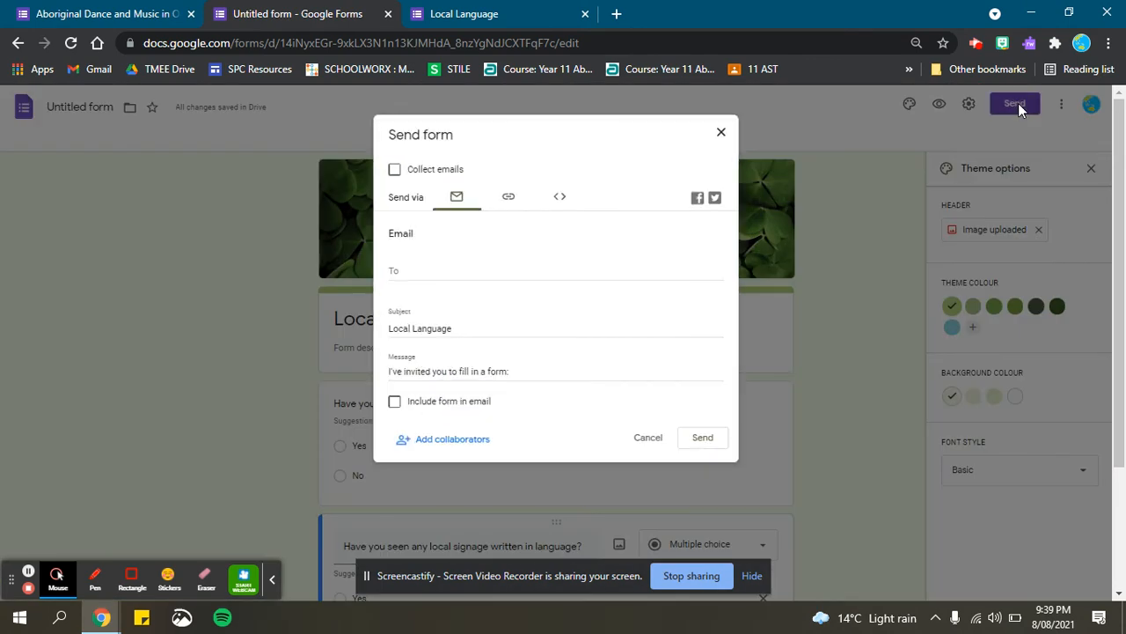
pyautogui.click(508, 199)
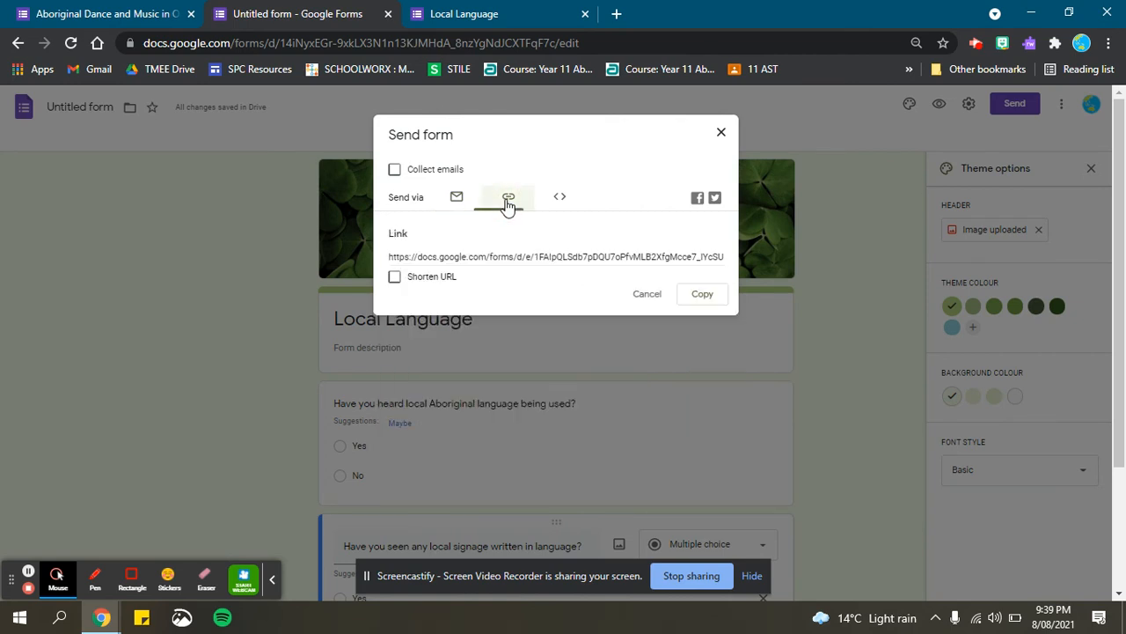
pyautogui.click(394, 278)
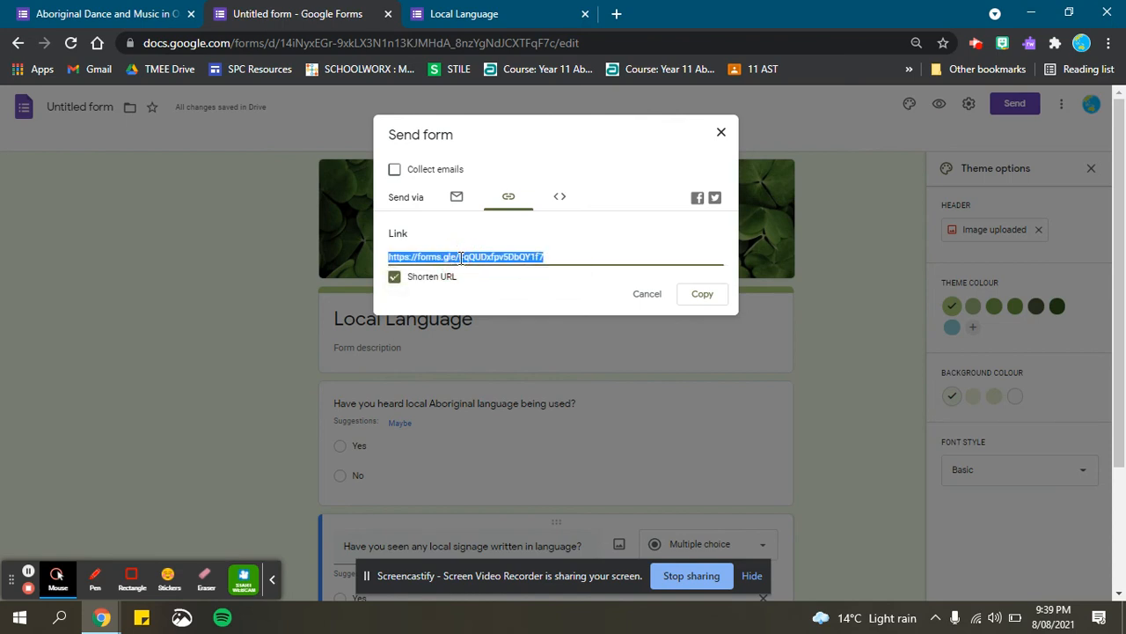
# Copy the form's shortened link and close the send dialog without sending
pyautogui.rightClick(460, 258)
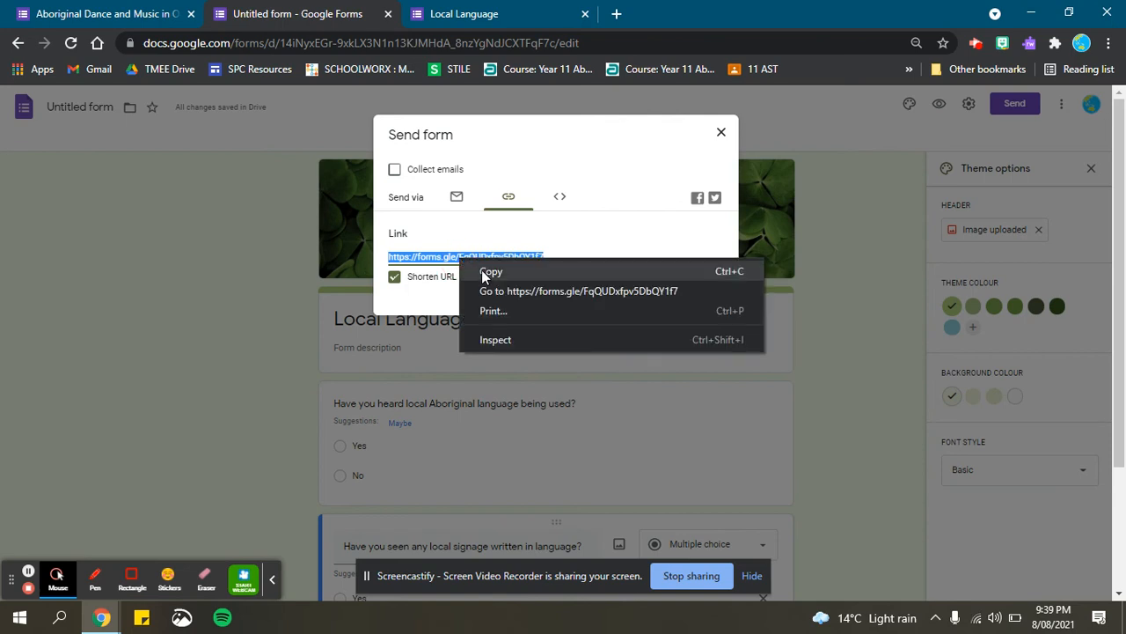
pyautogui.click(487, 272)
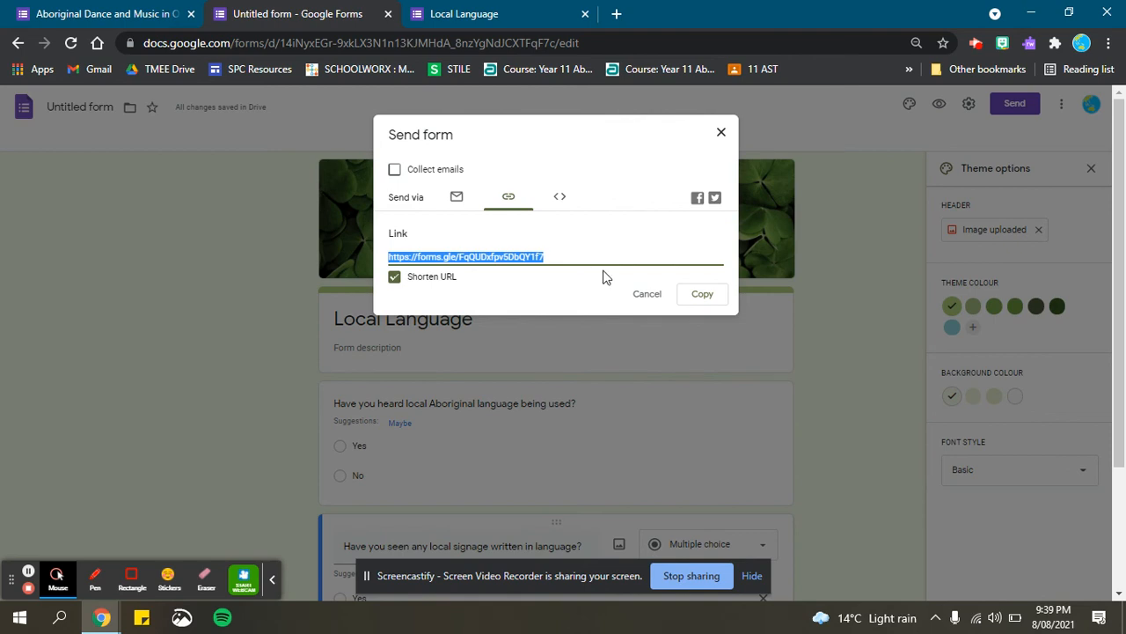
pyautogui.click(657, 294)
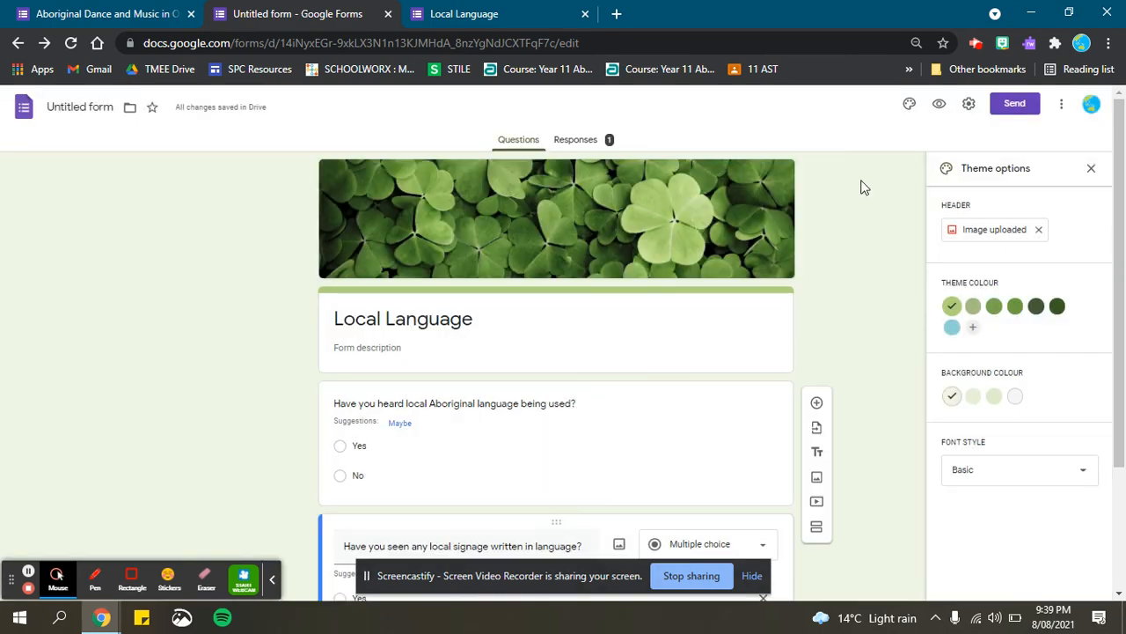
# Review the form's general, presentation and quiz settings without saving any changes
pyautogui.click(969, 103)
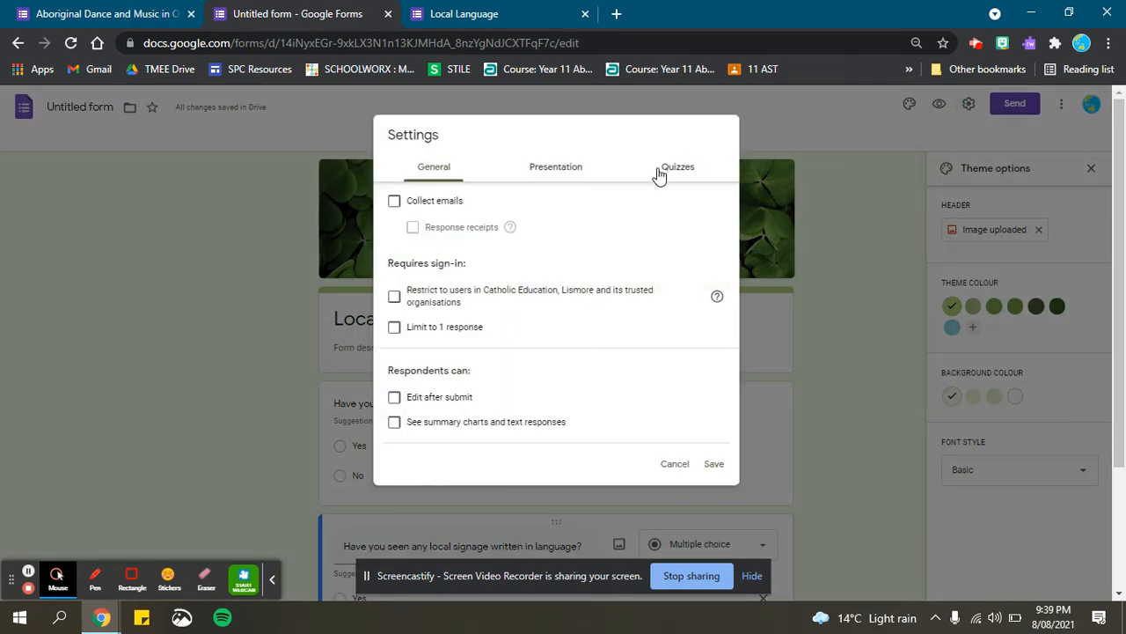
pyautogui.click(545, 169)
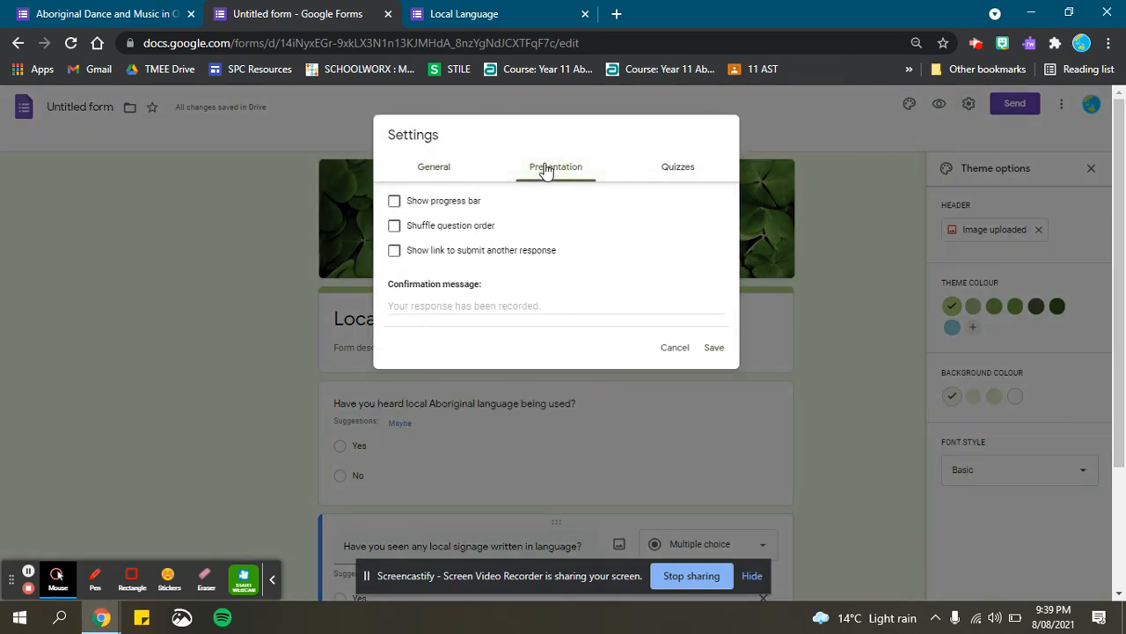
pyautogui.click(665, 173)
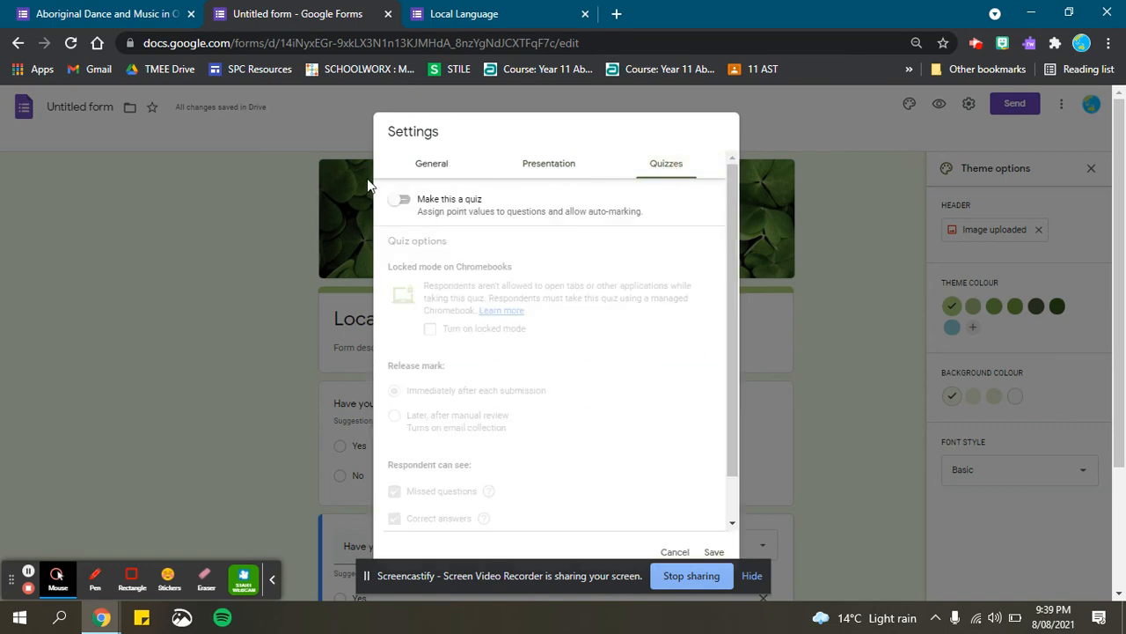
pyautogui.click(432, 165)
pyautogui.click(672, 460)
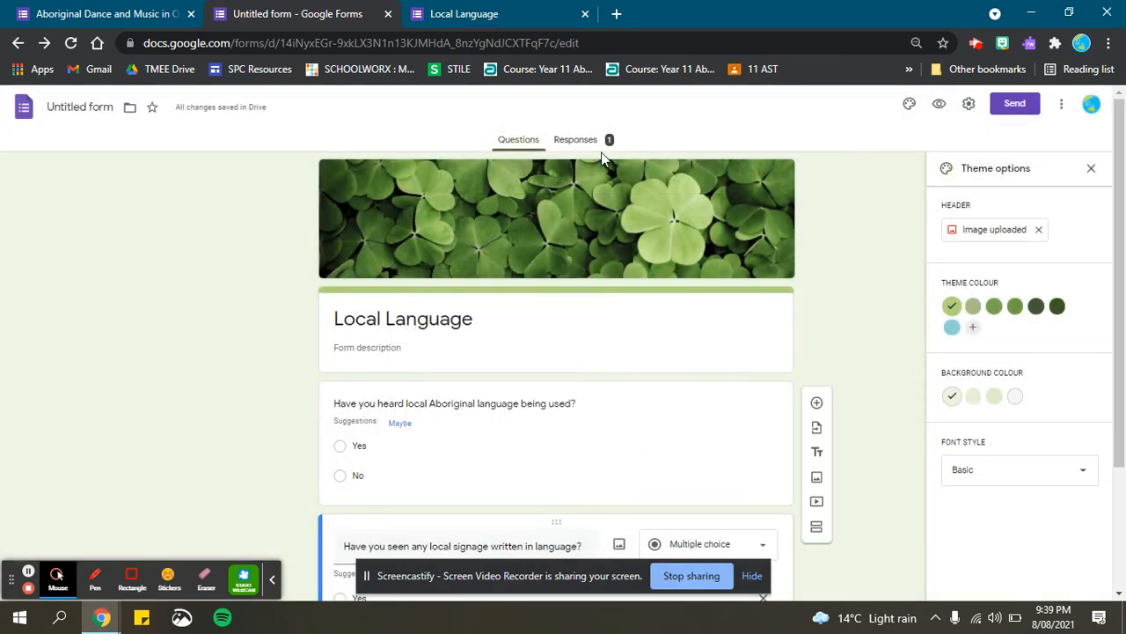
# In the form's responses, stop accepting responses and turn acceptance back on
pyautogui.click(582, 143)
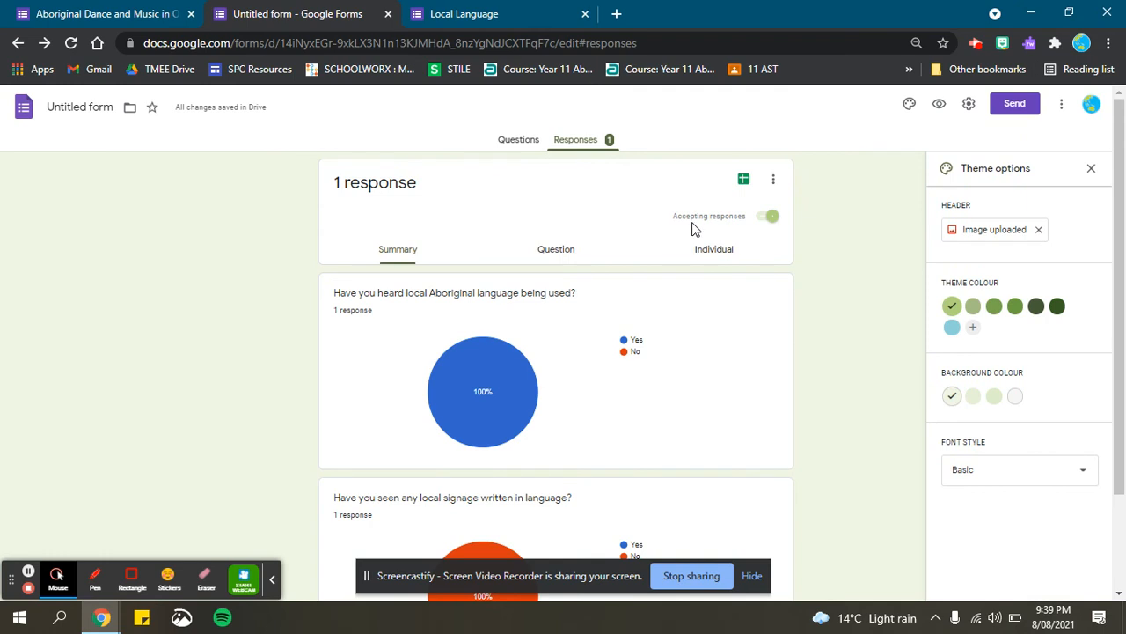
pyautogui.click(769, 225)
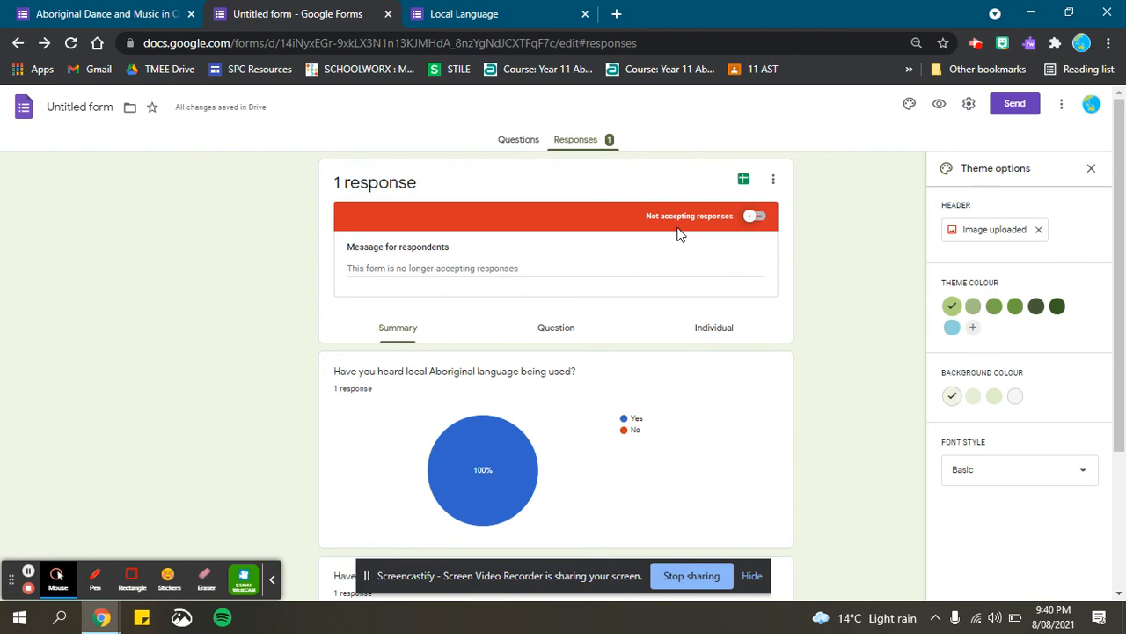
pyautogui.click(754, 220)
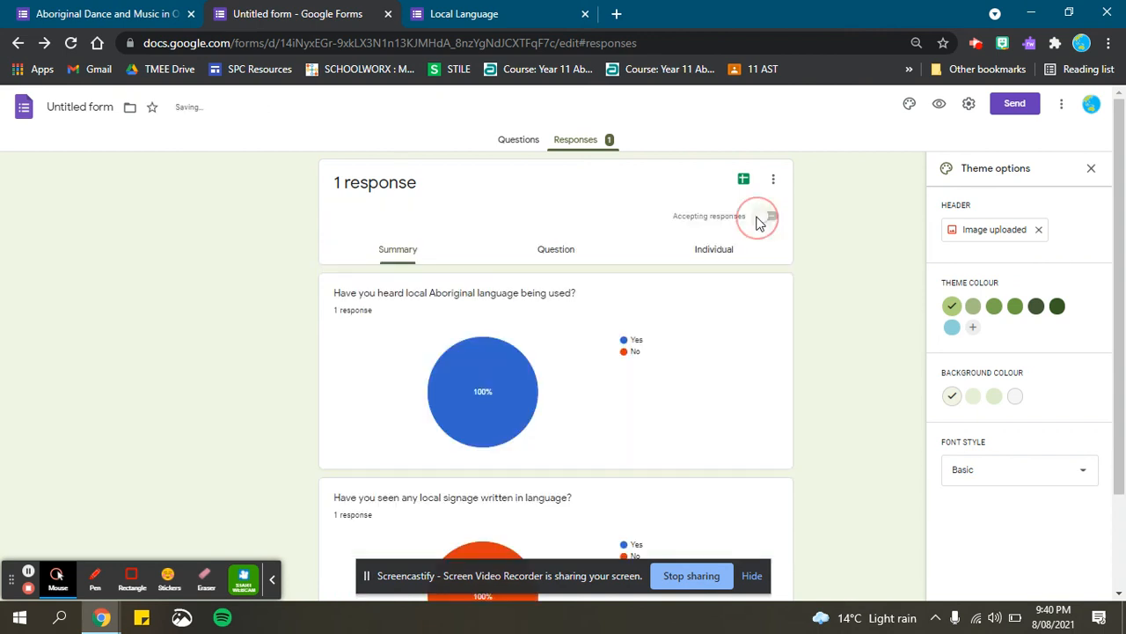
pyautogui.click(844, 257)
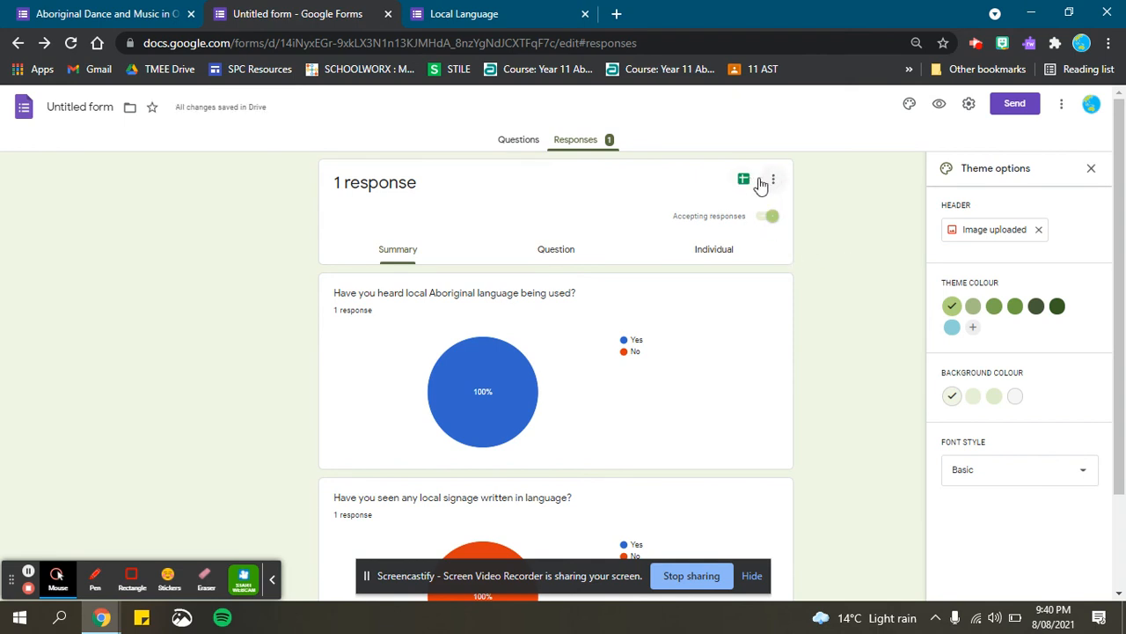
# Create a new spreadsheet named "Untitled form (Responses)" as the response destination and return to the form
pyautogui.click(744, 180)
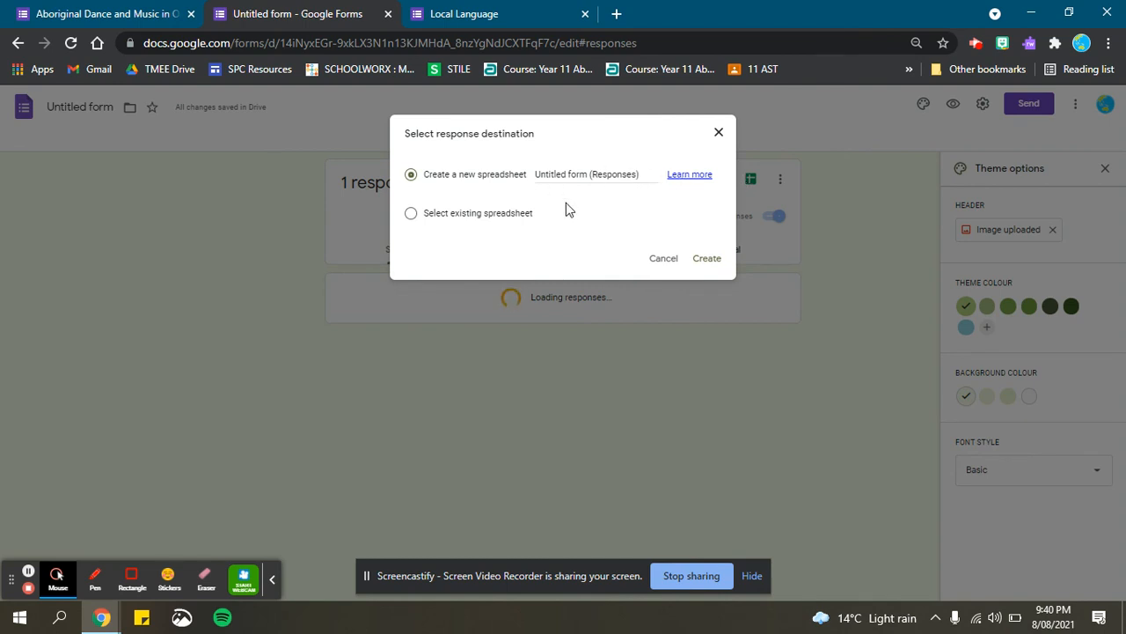
pyautogui.click(719, 270)
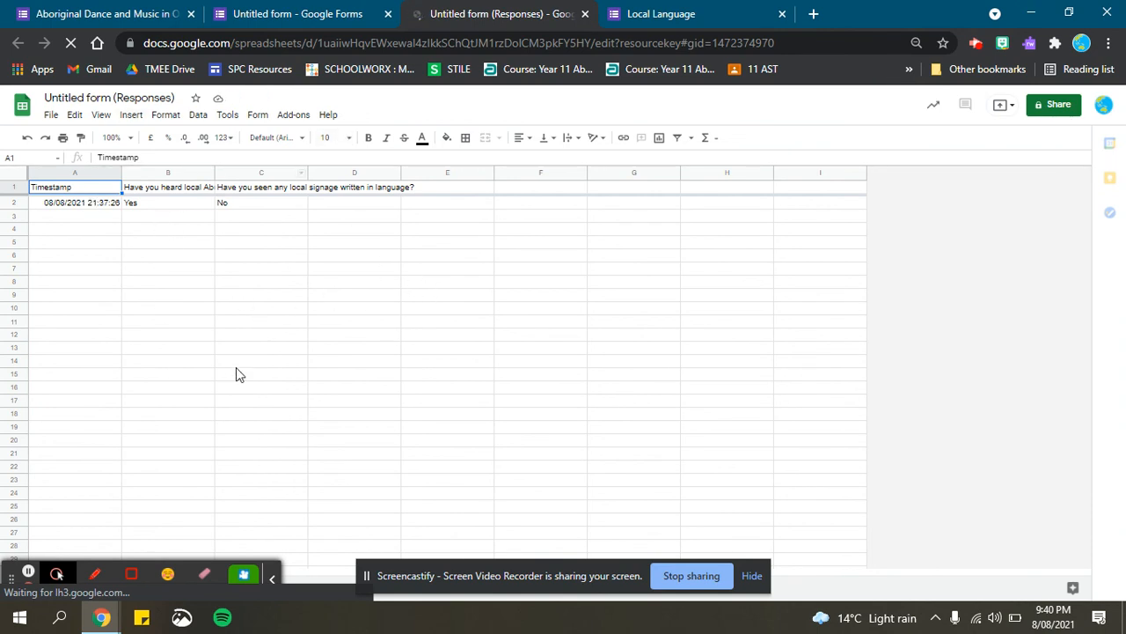
pyautogui.click(281, 19)
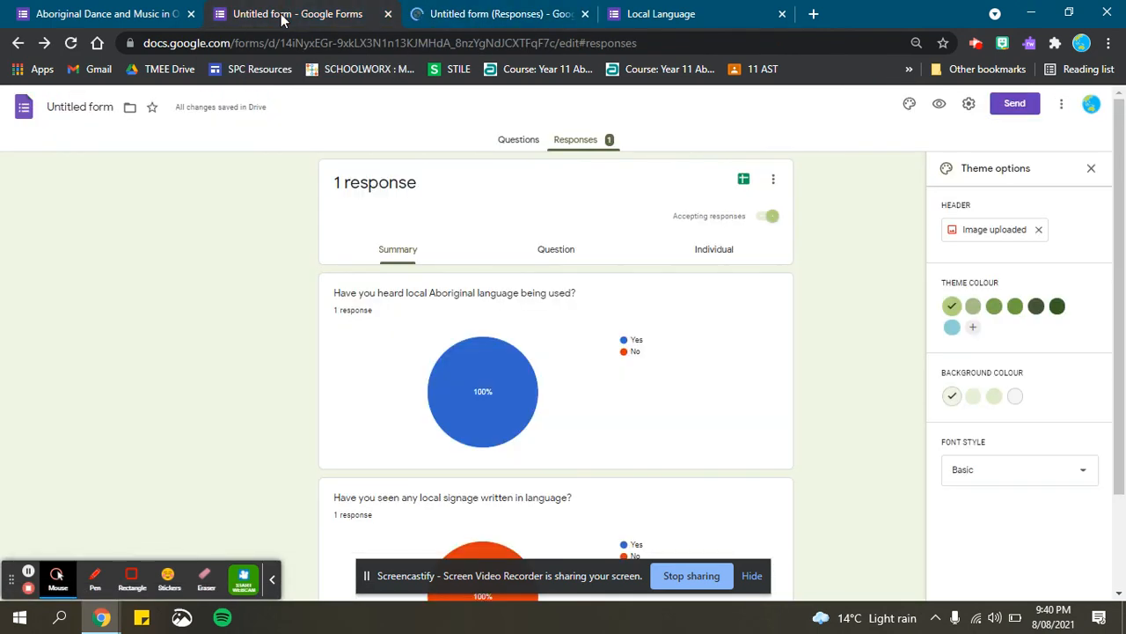
# Examine the response summary charts of the "Aboriginal Dance and Music in Orange" form
pyautogui.click(97, 12)
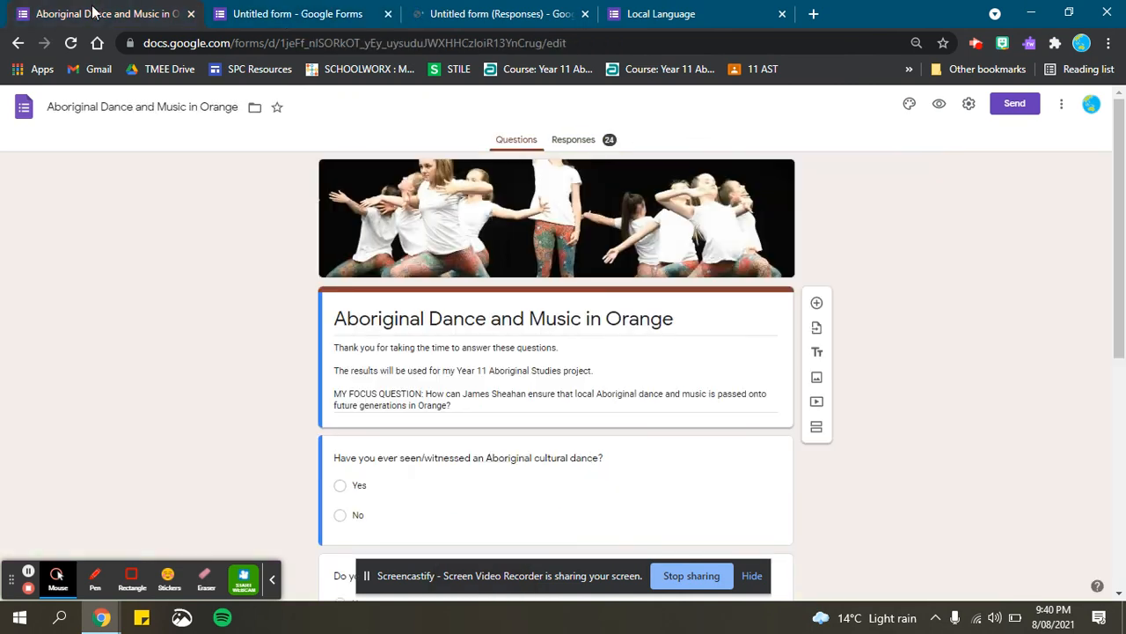
pyautogui.click(581, 144)
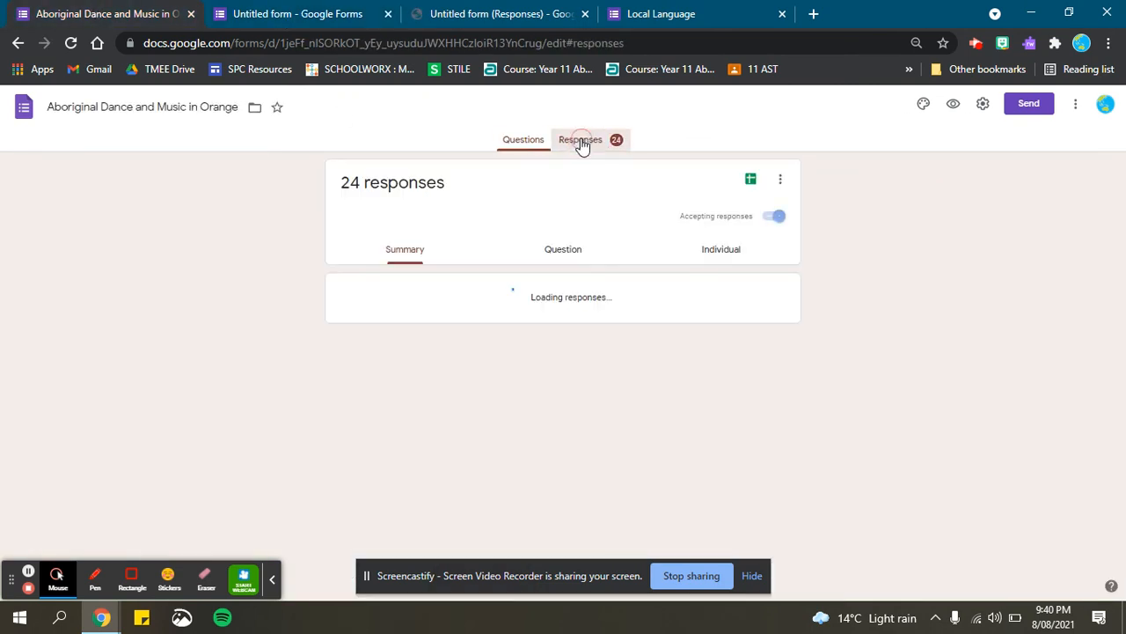
pyautogui.scroll(-7, 126, 346)
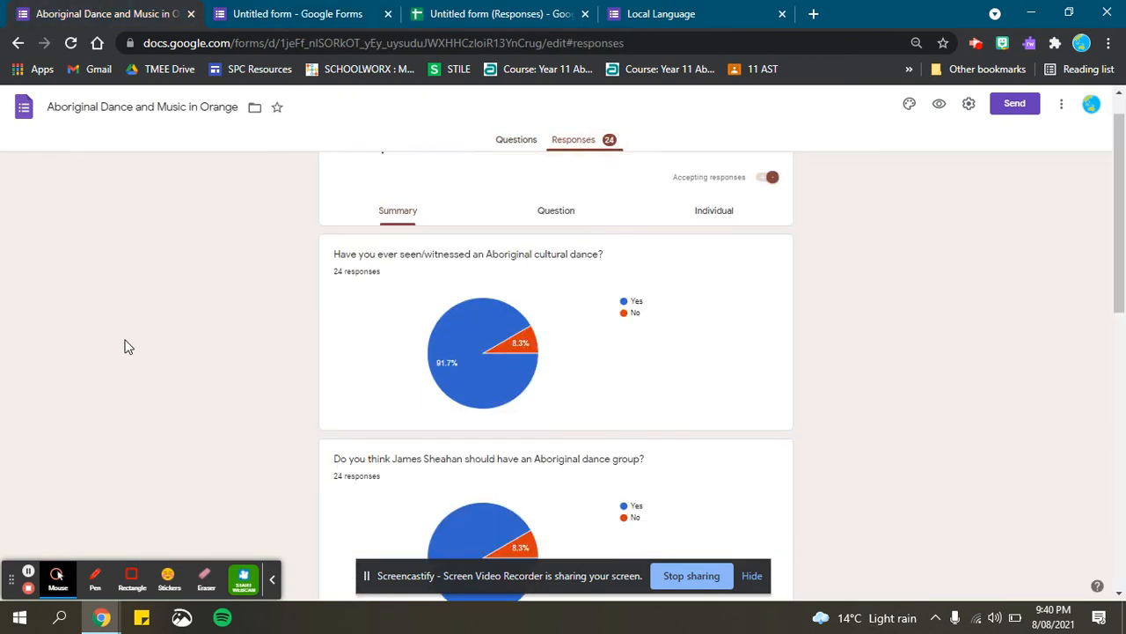
pyautogui.scroll(7, 125, 346)
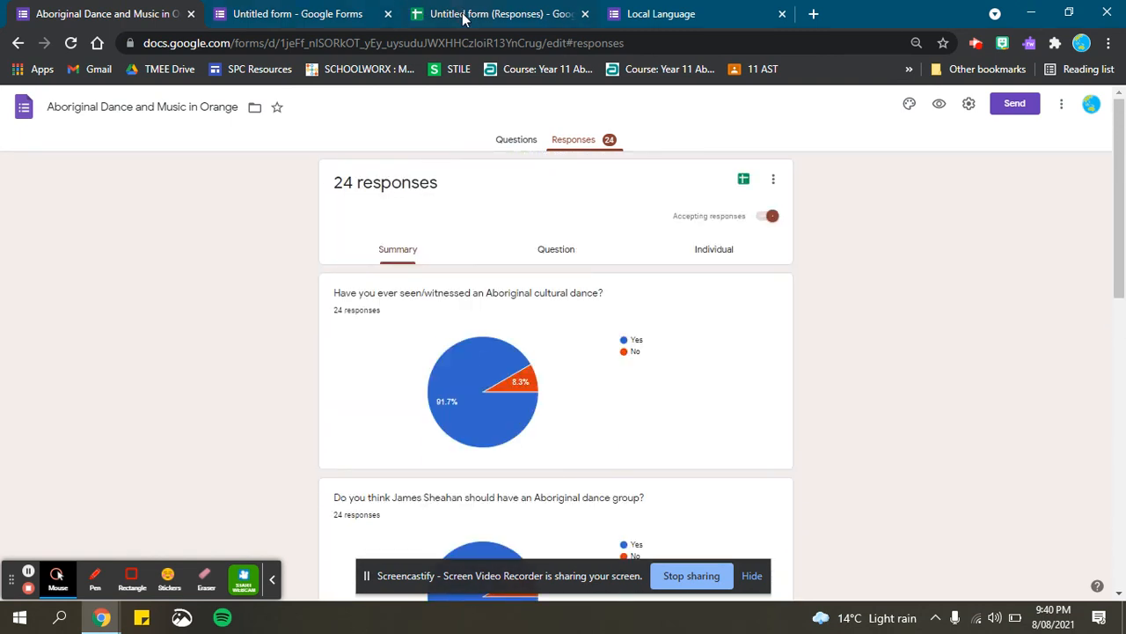
# Return to the questions of the untitled form and rename its file to "Local Language"
pyautogui.click(335, 15)
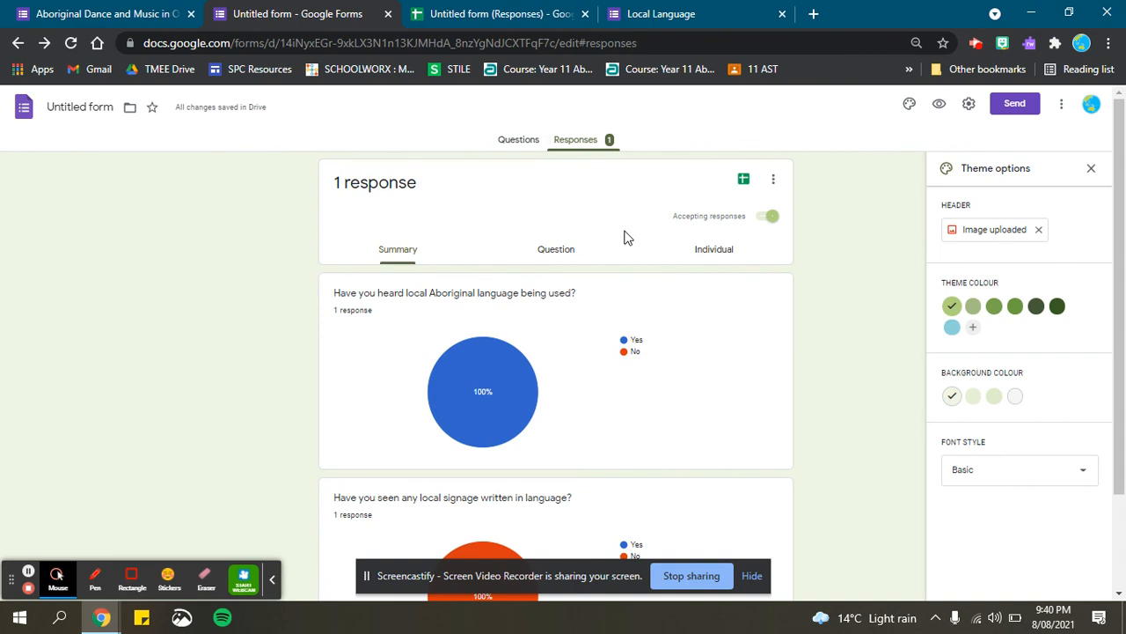
pyautogui.click(518, 141)
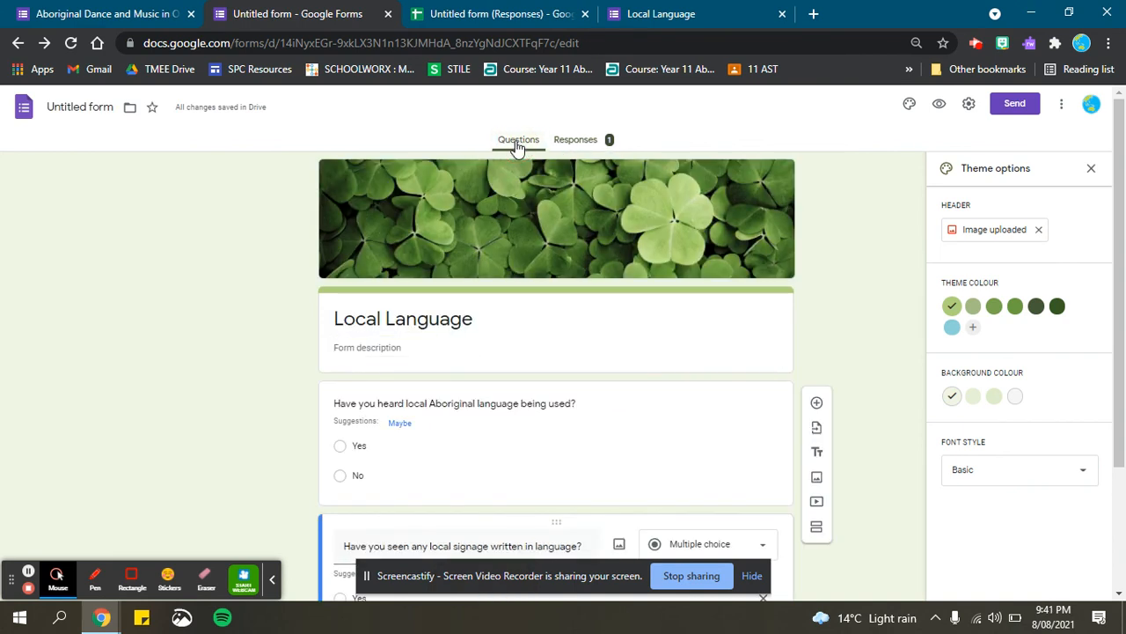
pyautogui.click(113, 106)
pyautogui.click(108, 212)
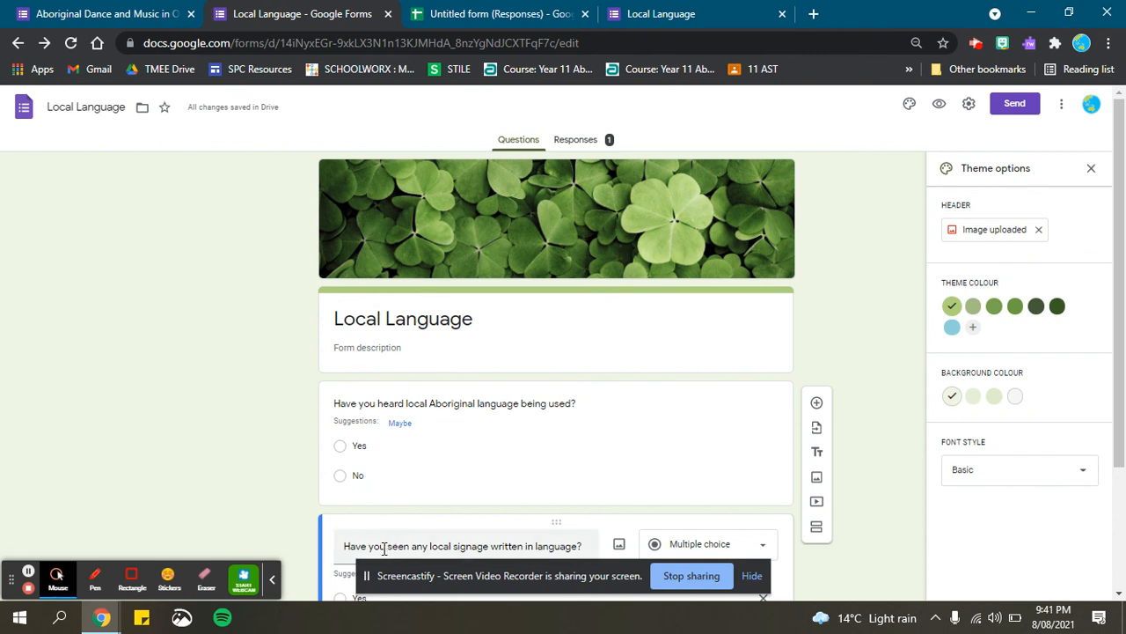
pyautogui.scroll(-2, 235, 425)
pyautogui.scroll(2, 235, 432)
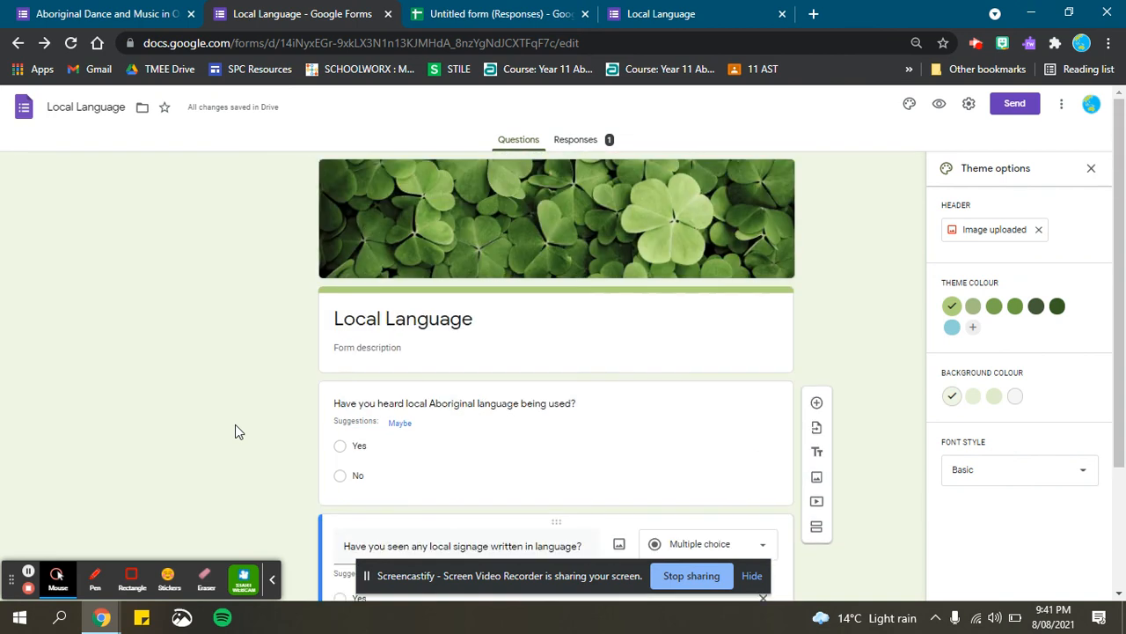